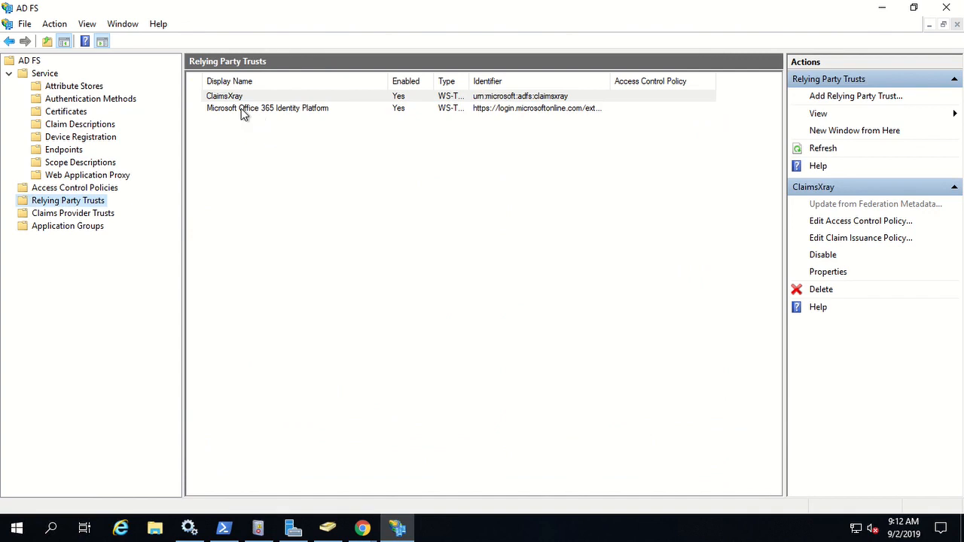
Open the Microsoft Office 365 Identity Platform trust's claim issuance policy and select rule 3.
right_click(241, 110)
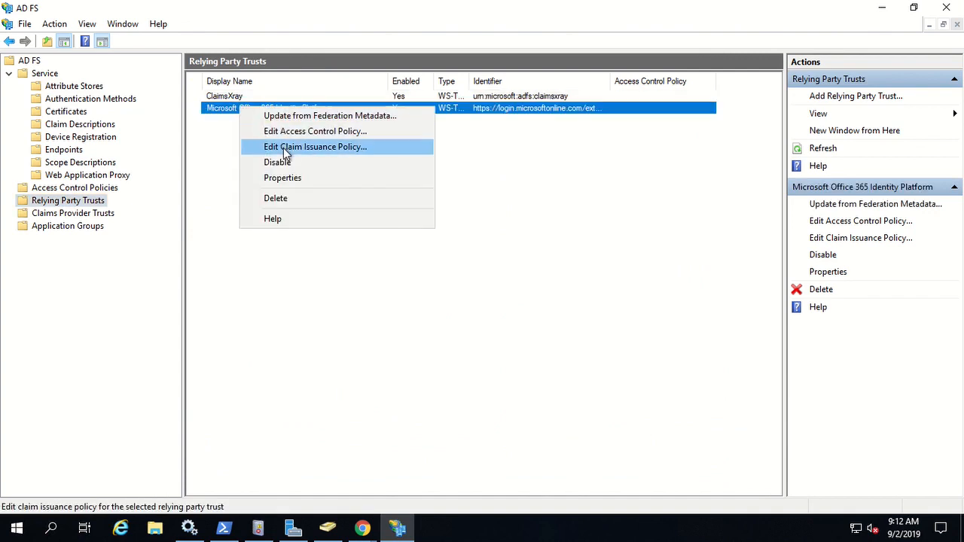
left_click(324, 147)
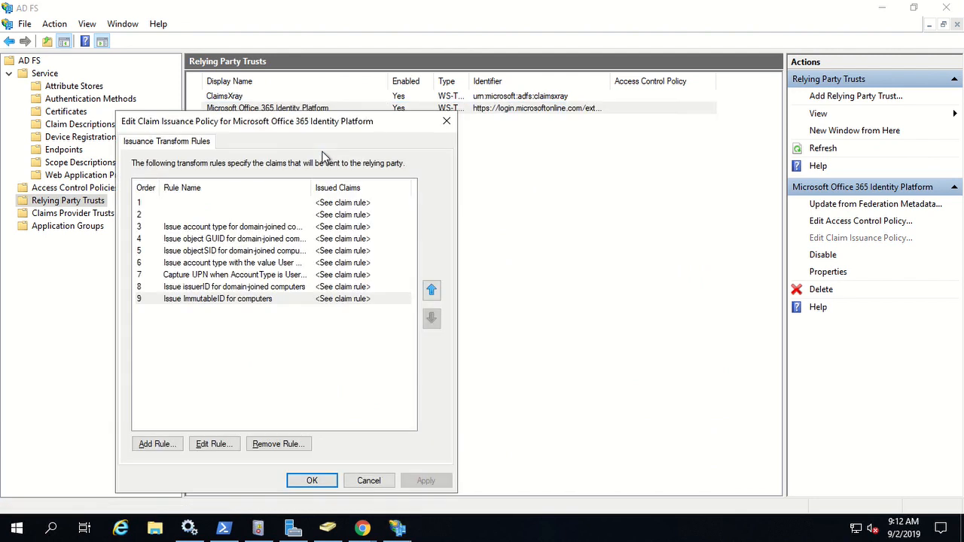
left_click(219, 230)
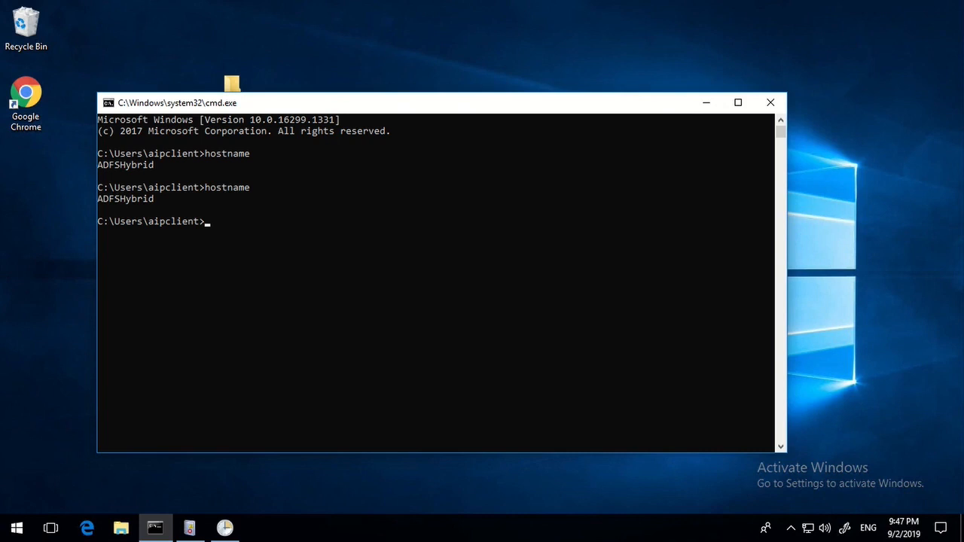
Run whoami in Command Prompt to show the signed-in account on the client.
left_click(425, 268)
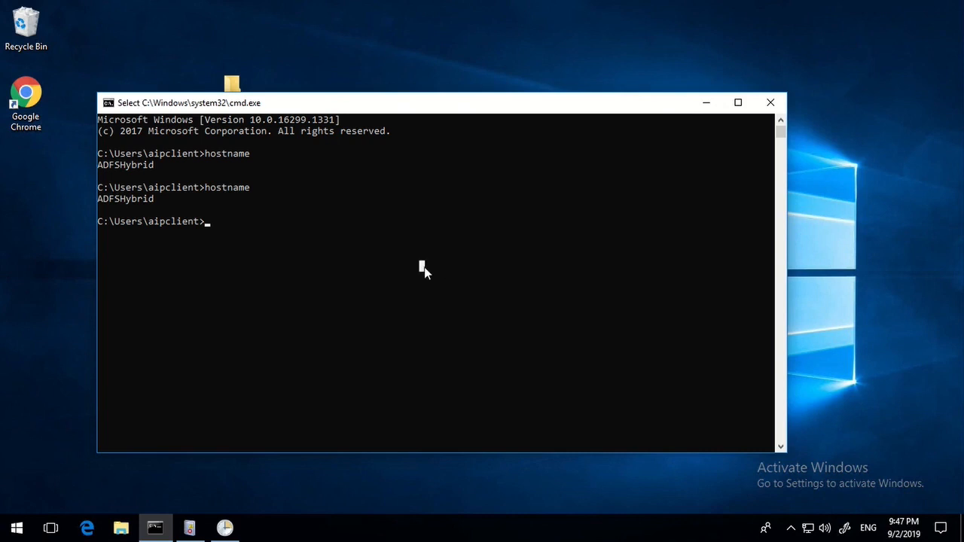
key("Escape")
type("whoam")
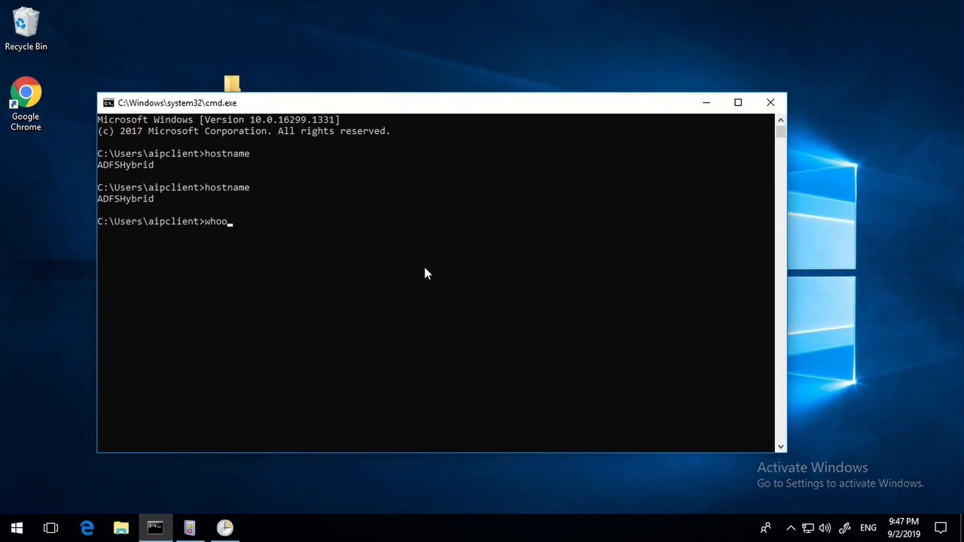
type("i")
key("Return")
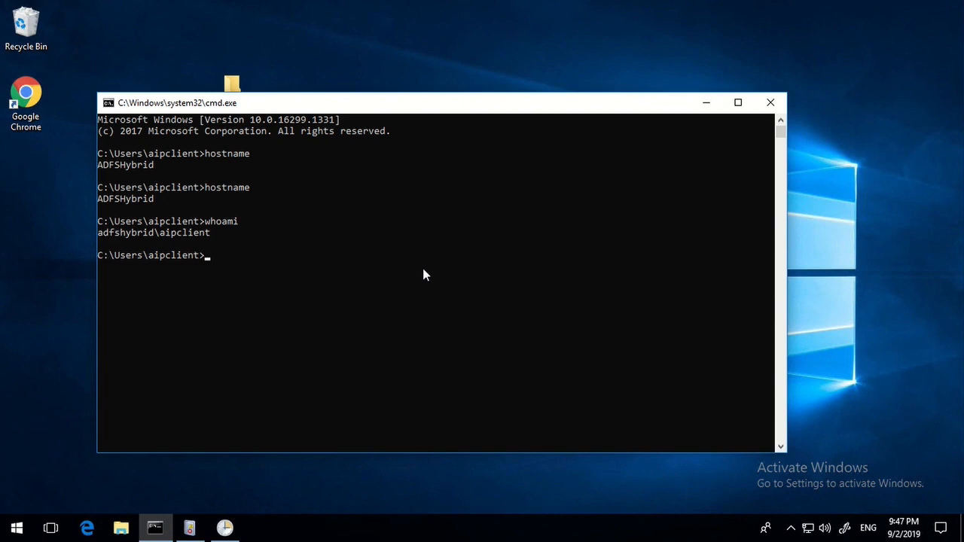
left_click(426, 196)
left_click(225, 528)
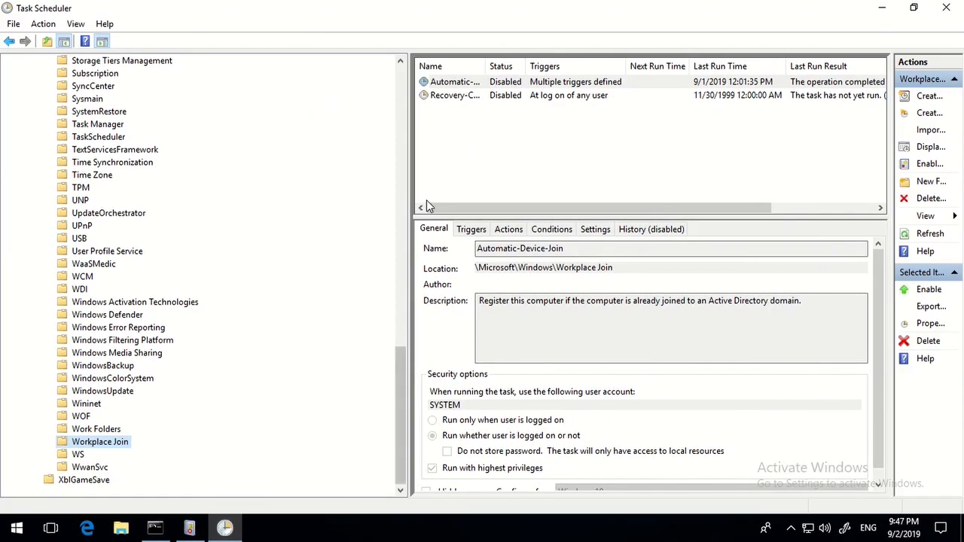
Review the Workplace Join tasks, noting Automatic-Device-Join is disabled, and clear the Run prompt.
left_click(486, 145)
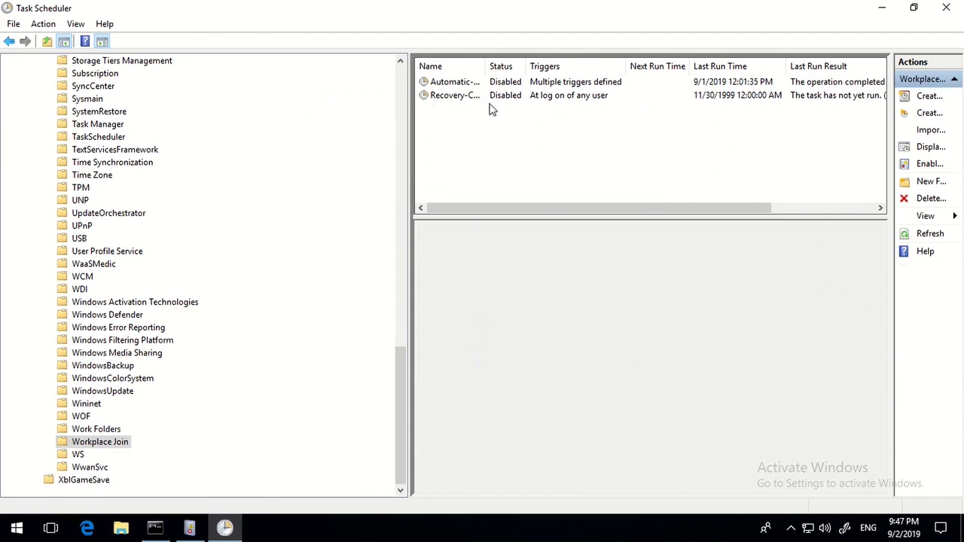
left_click(884, 9)
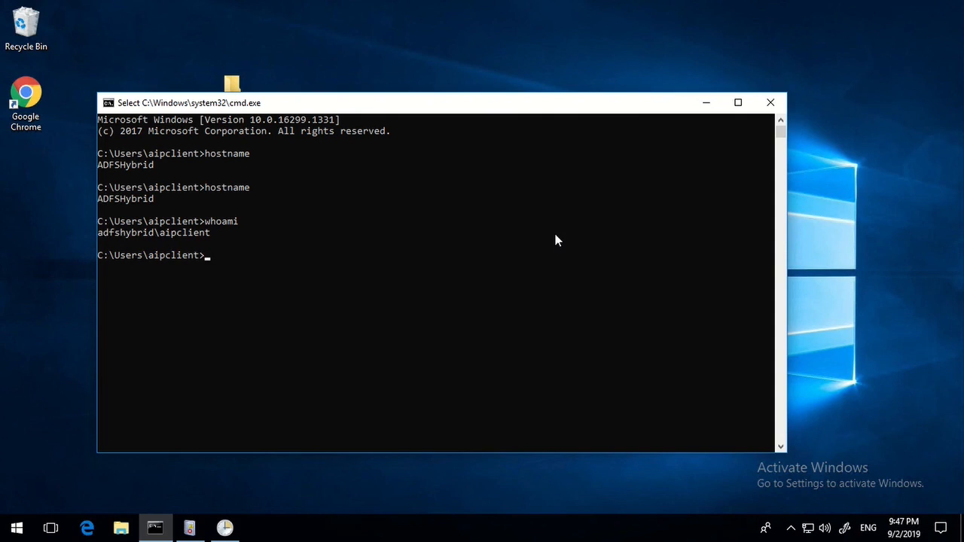
left_click(225, 528)
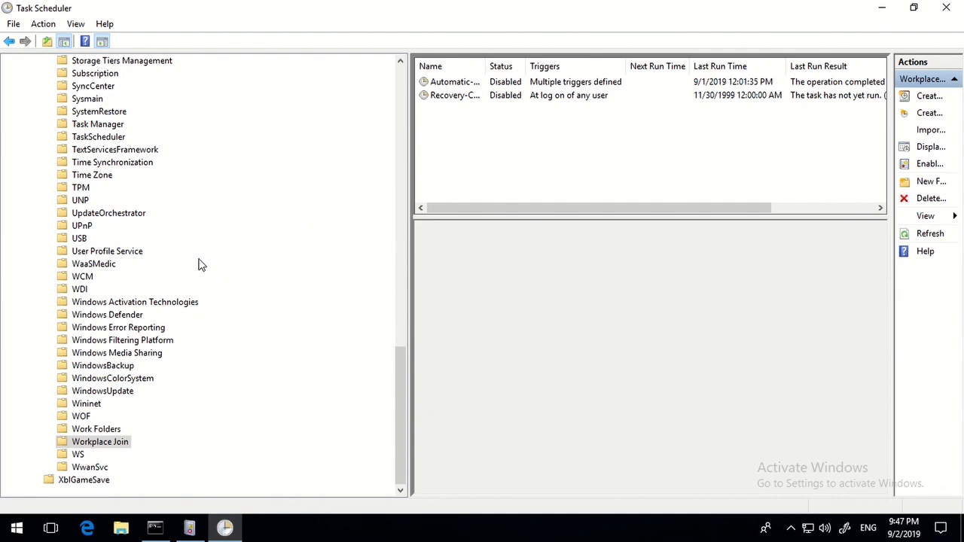
key("super+r")
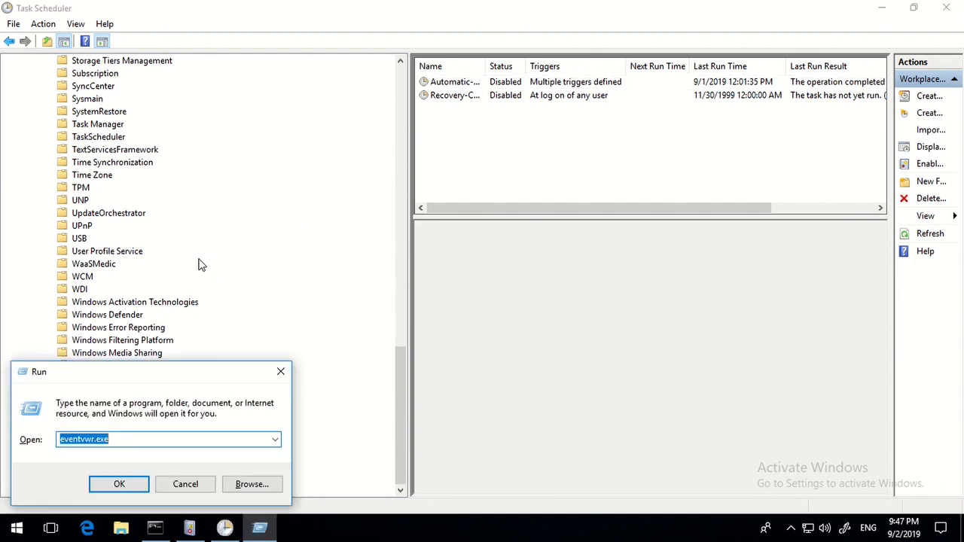
key("BackSpace")
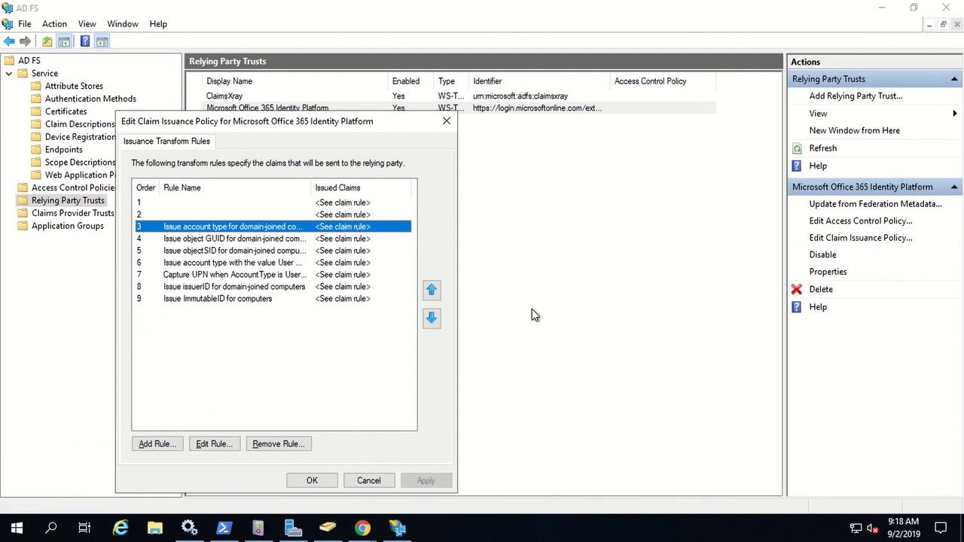
Close the claim dialog unchanged, launch gpmc, and edit the Default Domain Policy.
left_click(359, 485)
left_click(442, 450)
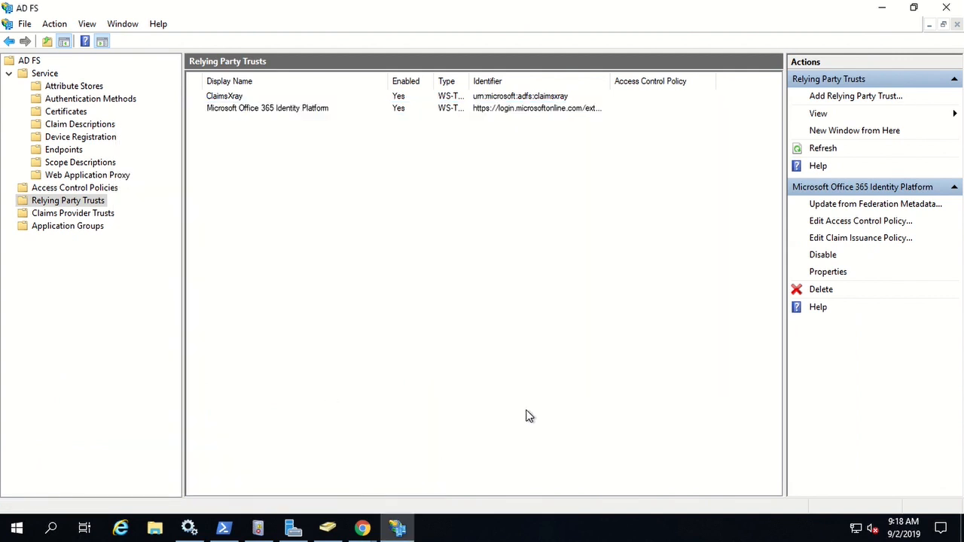
key("super+r")
type("gpmc")
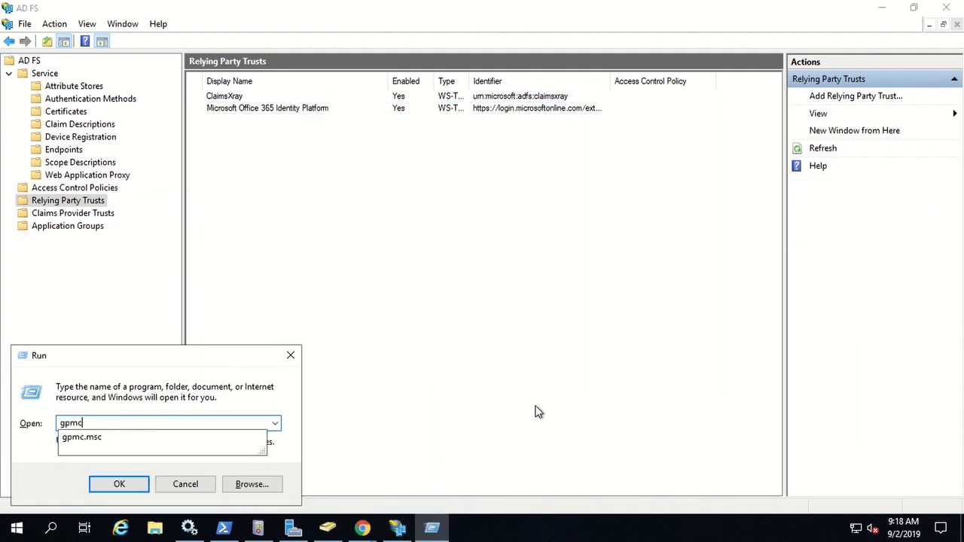
key("Return")
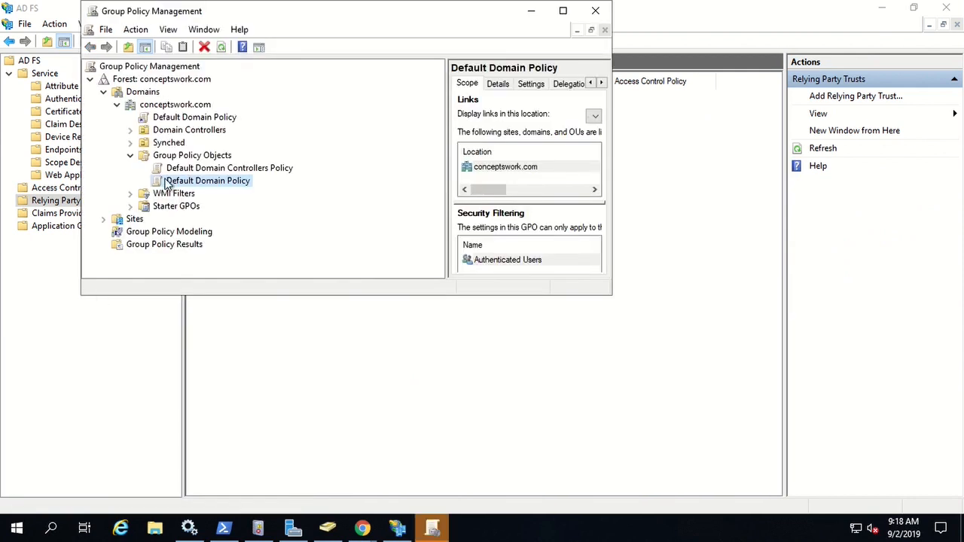
left_click(563, 12)
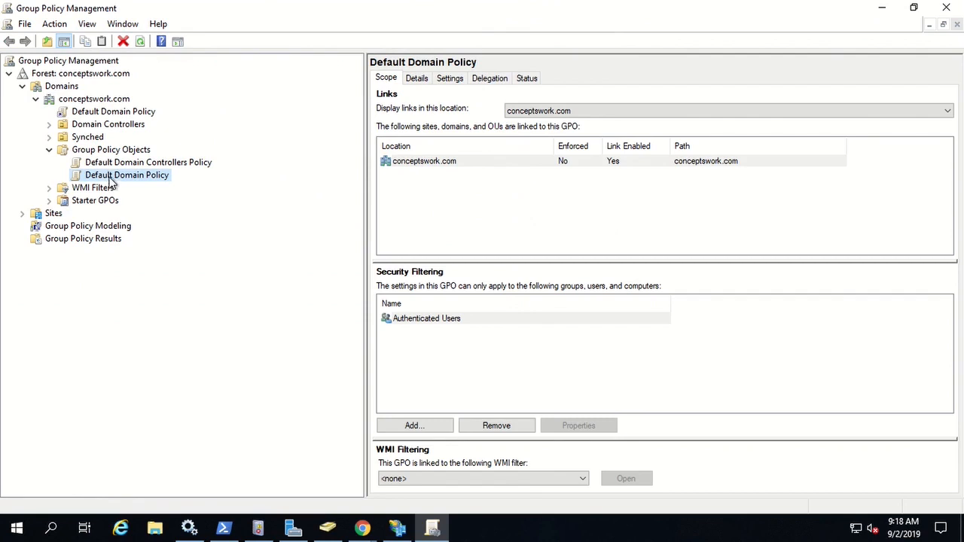
right_click(110, 175)
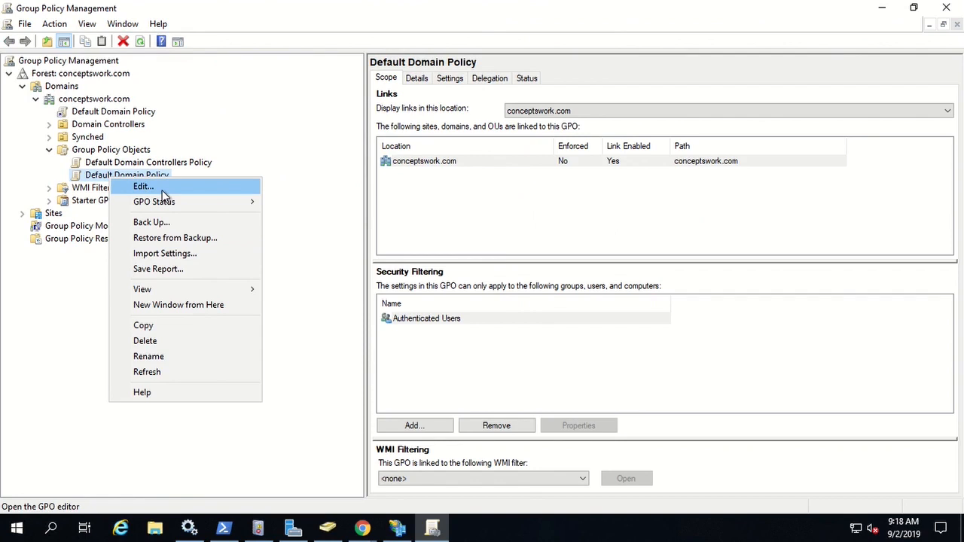
left_click(143, 186)
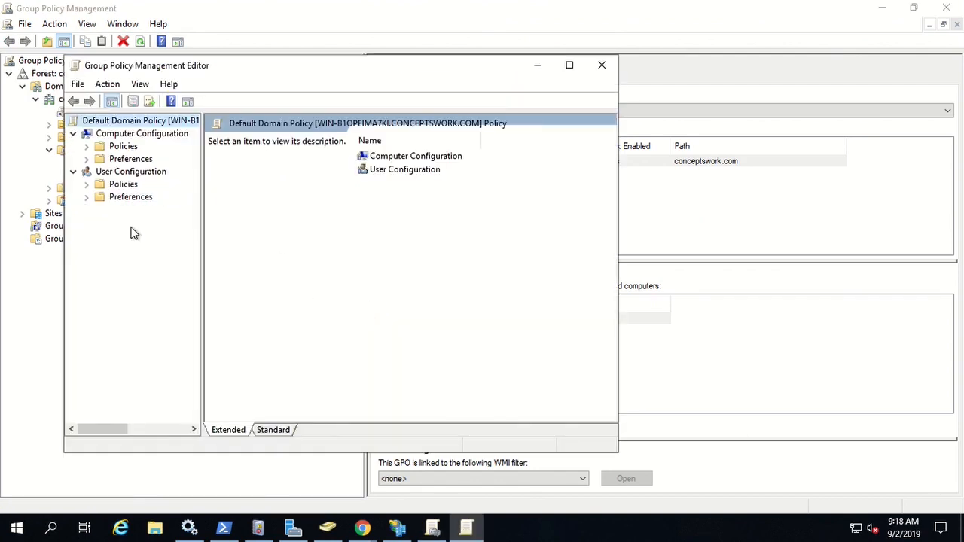
Navigate to Administrative Templates > Windows Components > Internet Explorer > Internet Control Panel > Security Page.
double_click(98, 160)
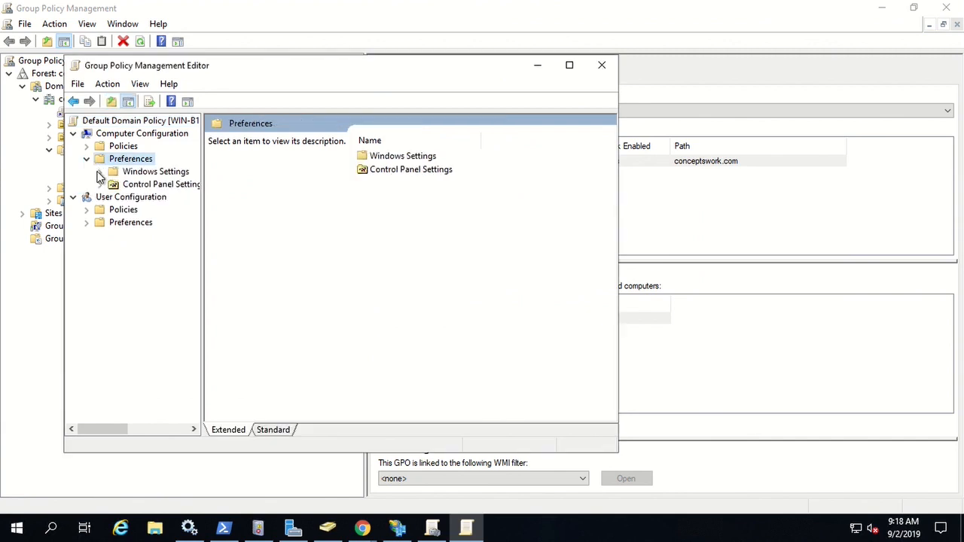
double_click(248, 67)
left_click(21, 149)
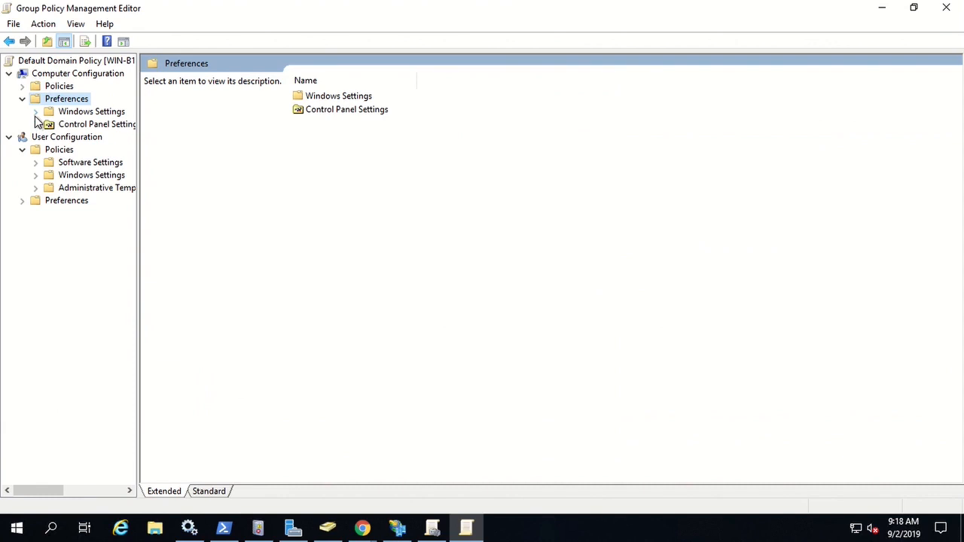
left_click(22, 86)
left_click(38, 124)
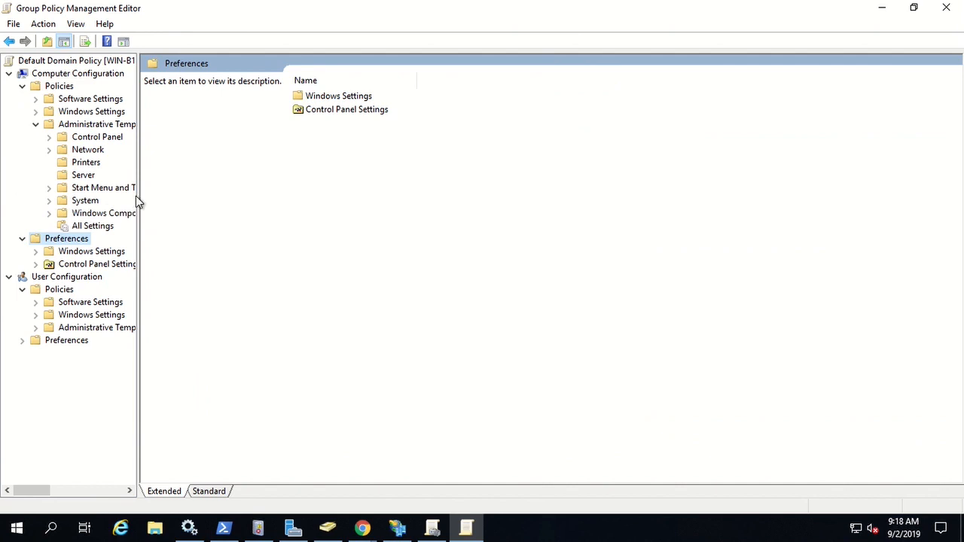
left_click(49, 213)
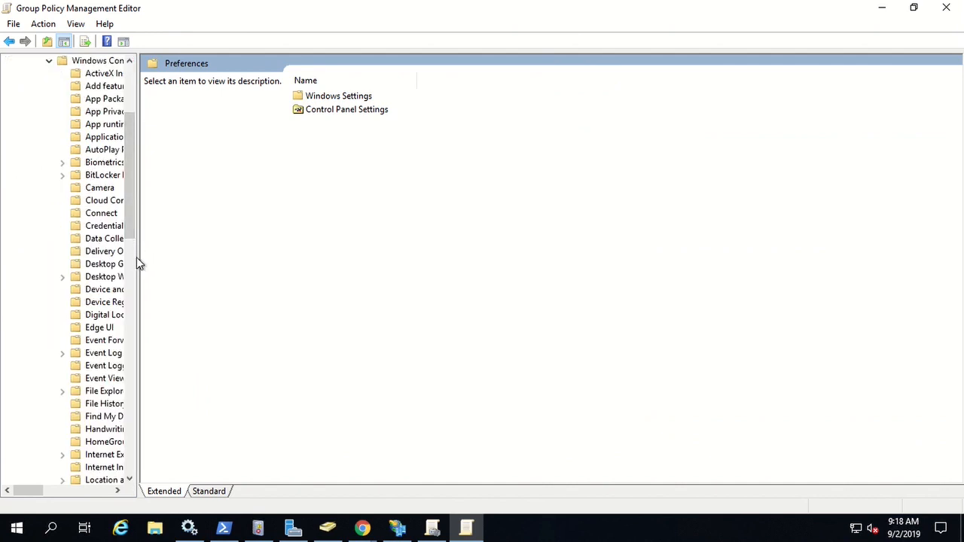
left_click_drag(134, 257, 399, 266)
scroll(158, 299, "down", 3)
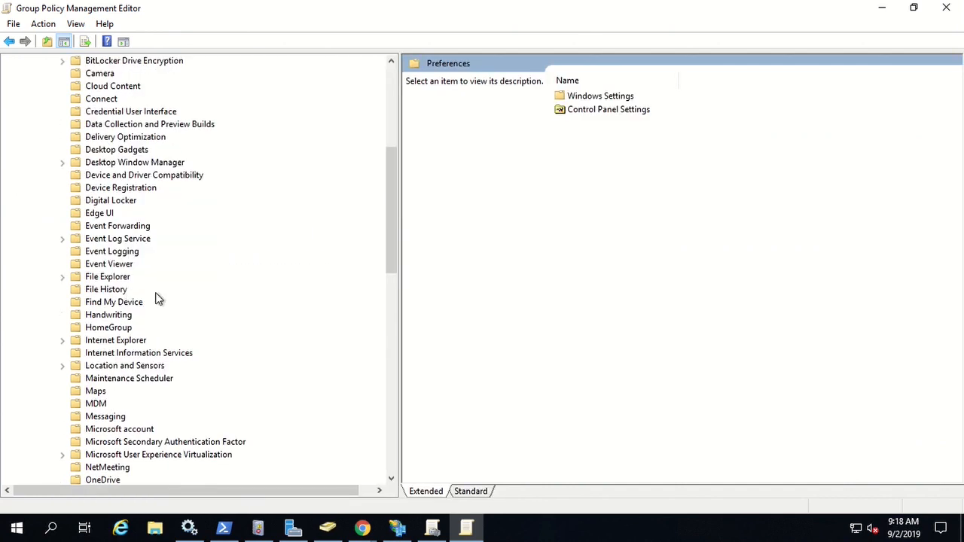
left_click(65, 340)
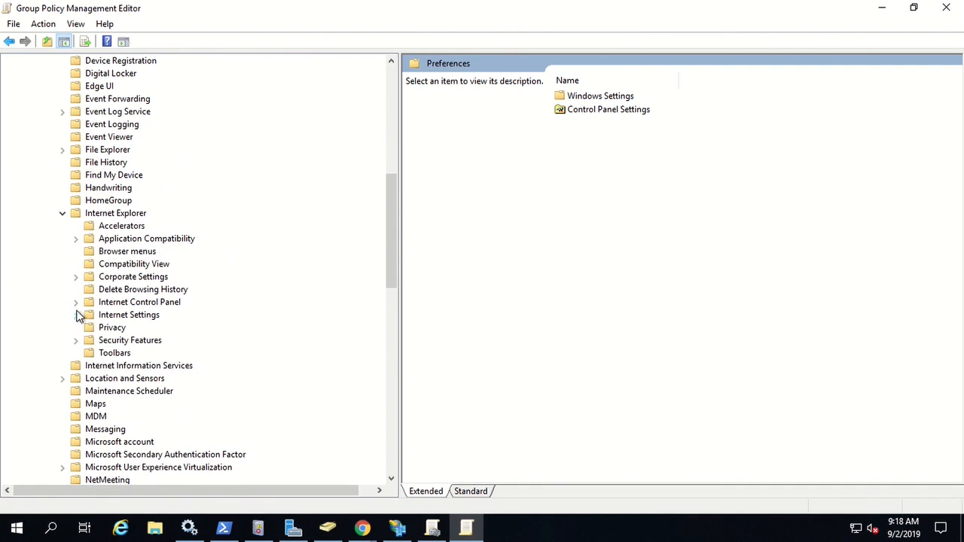
left_click(76, 302)
left_click(90, 353)
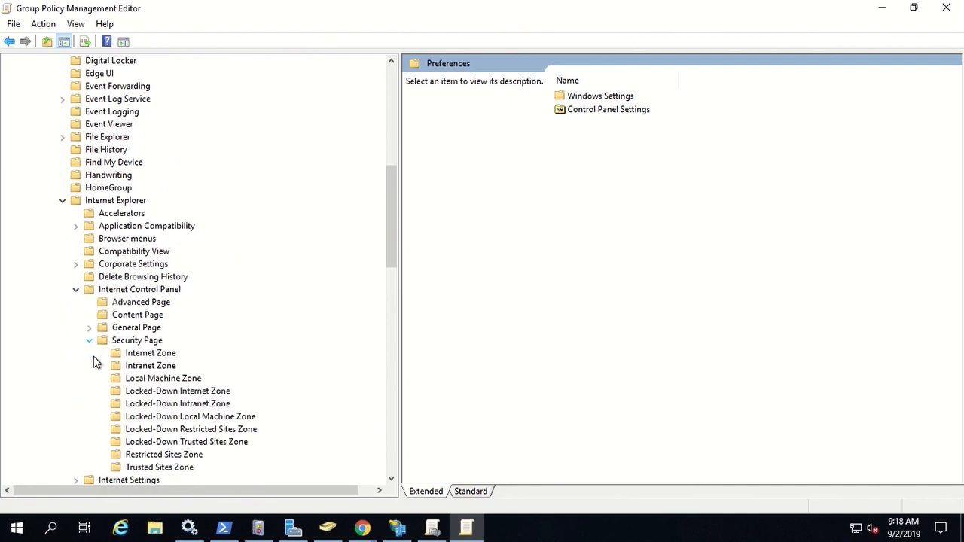
left_click(131, 346)
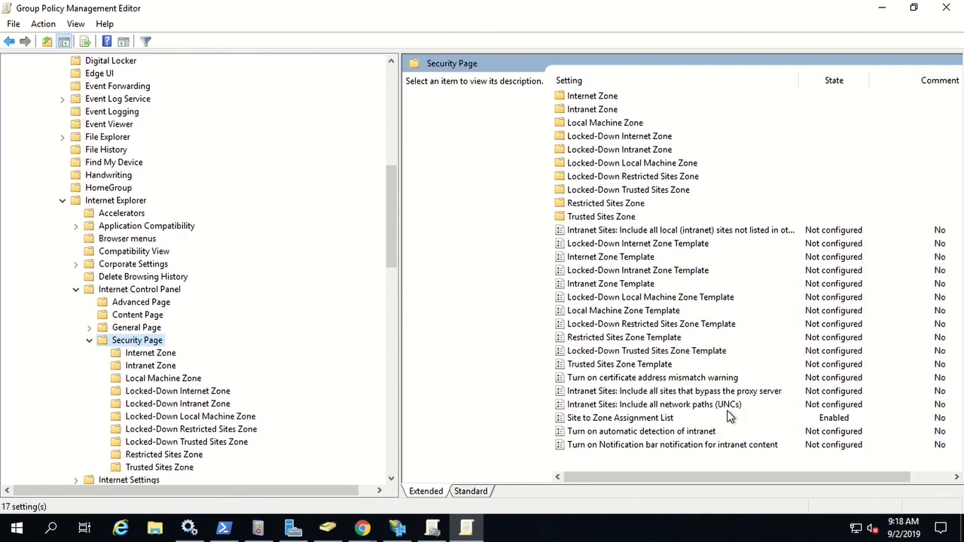
Open the Site to Zone Assignment List policy and show its zone-assigned sites.
double_click(623, 419)
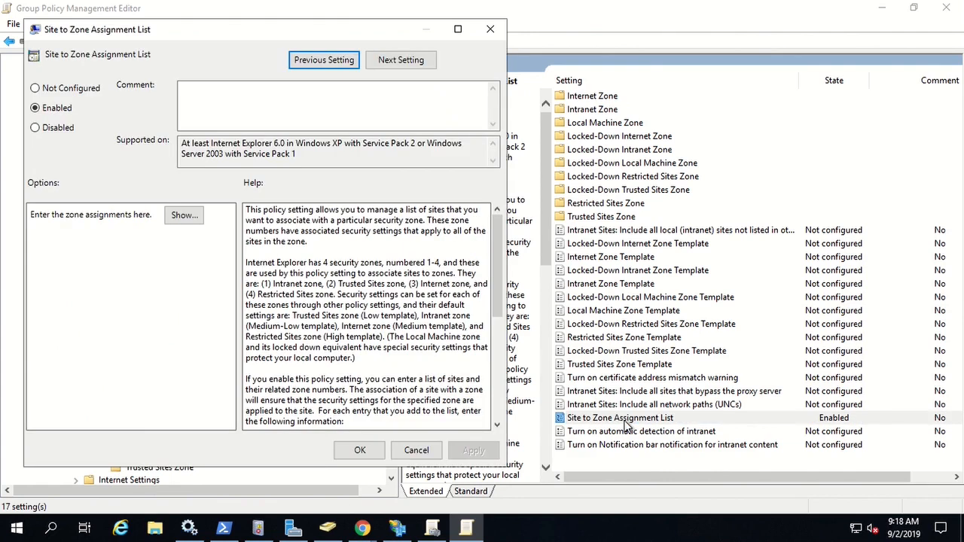
left_click(184, 215)
left_click(168, 180)
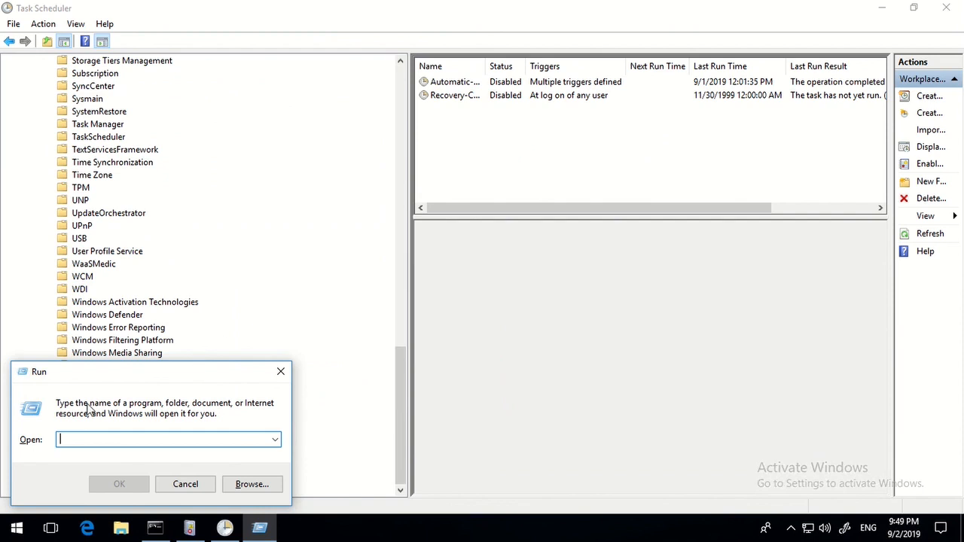
Open This PC's system properties and the computer name and domain settings.
left_click(281, 371)
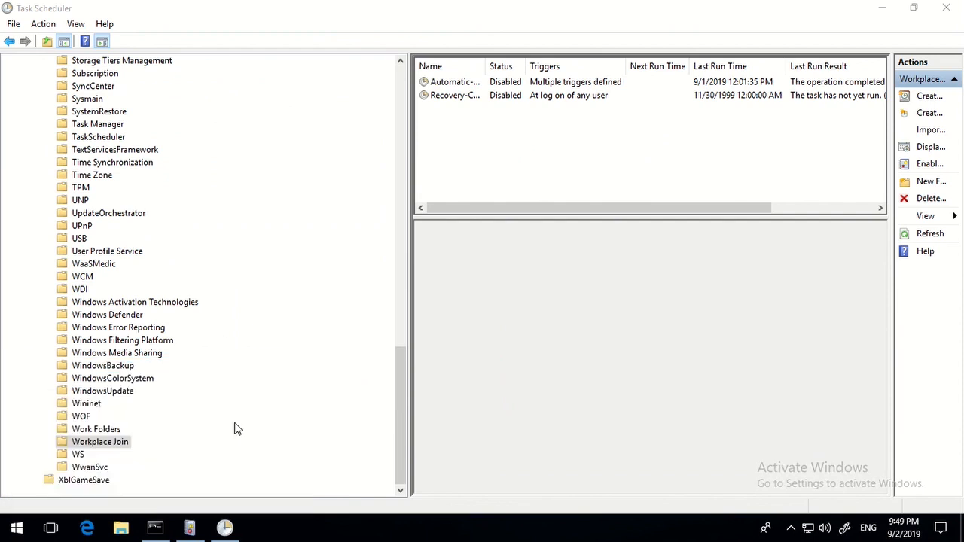
left_click(121, 529)
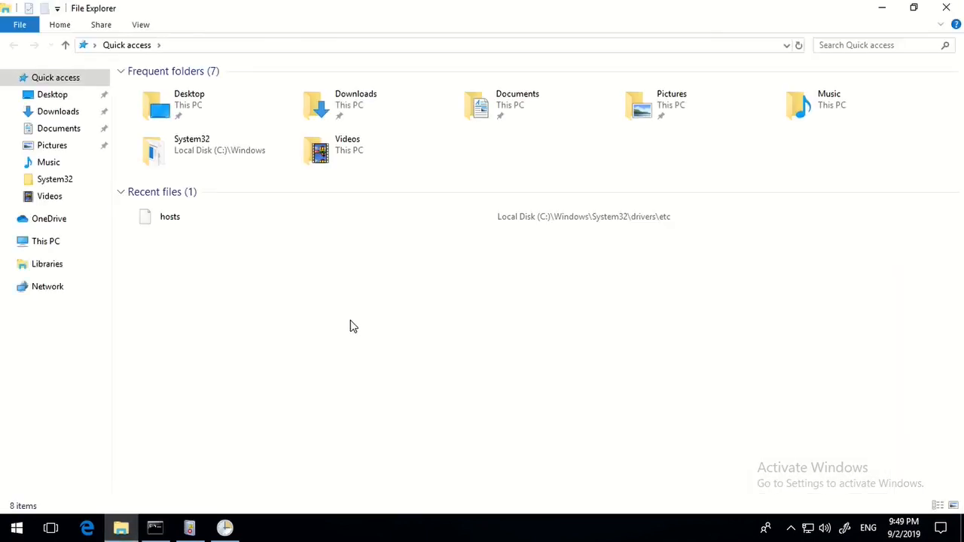
right_click(50, 247)
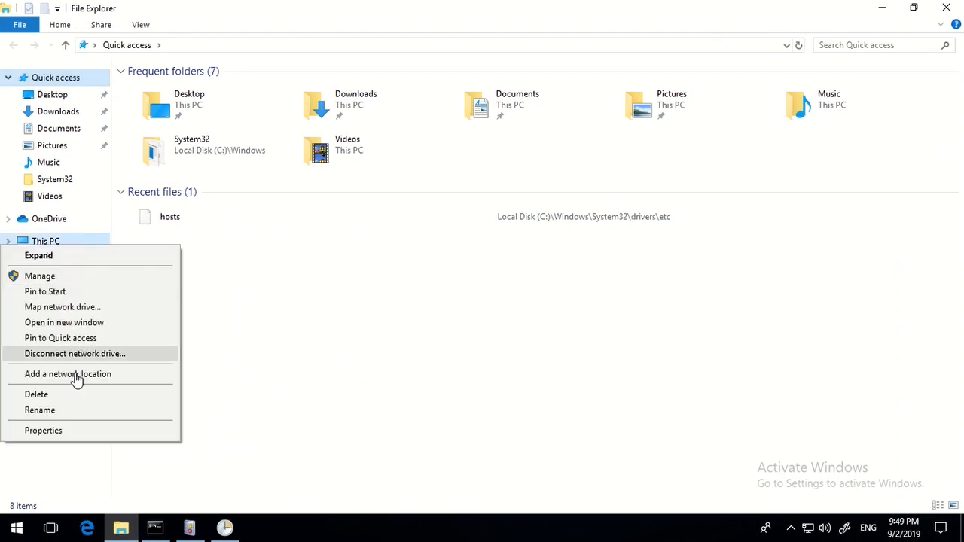
left_click(43, 431)
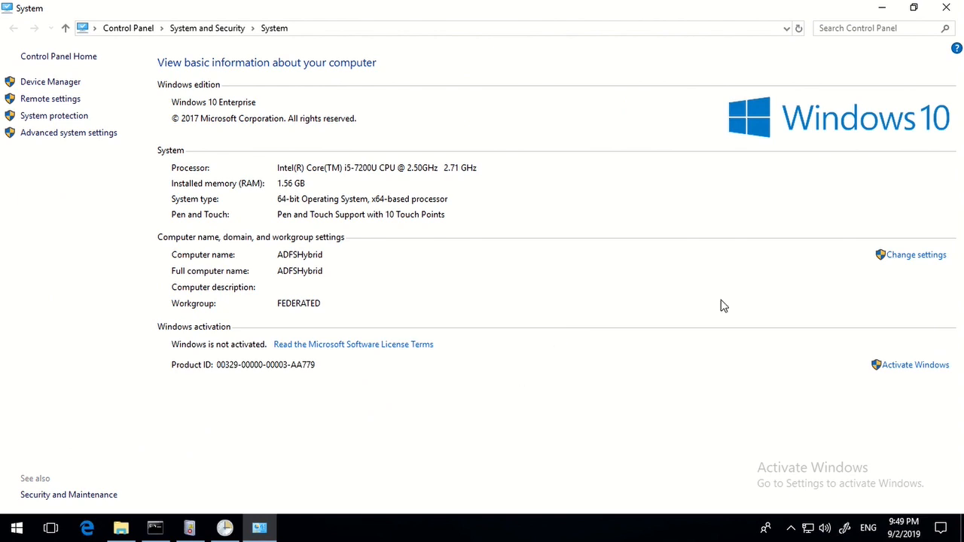
left_click(927, 257)
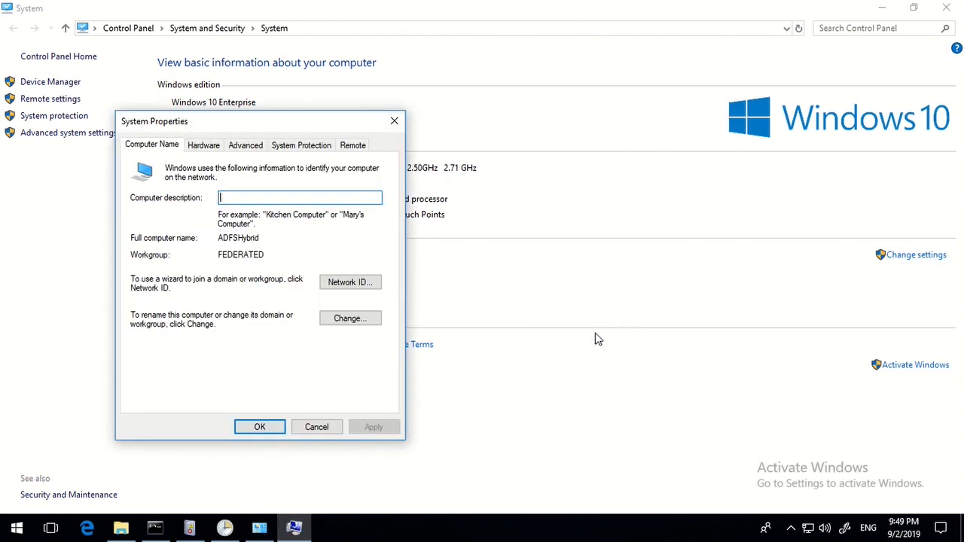
Set the computer to be a member of the domain conceptswork.com.
left_click(352, 318)
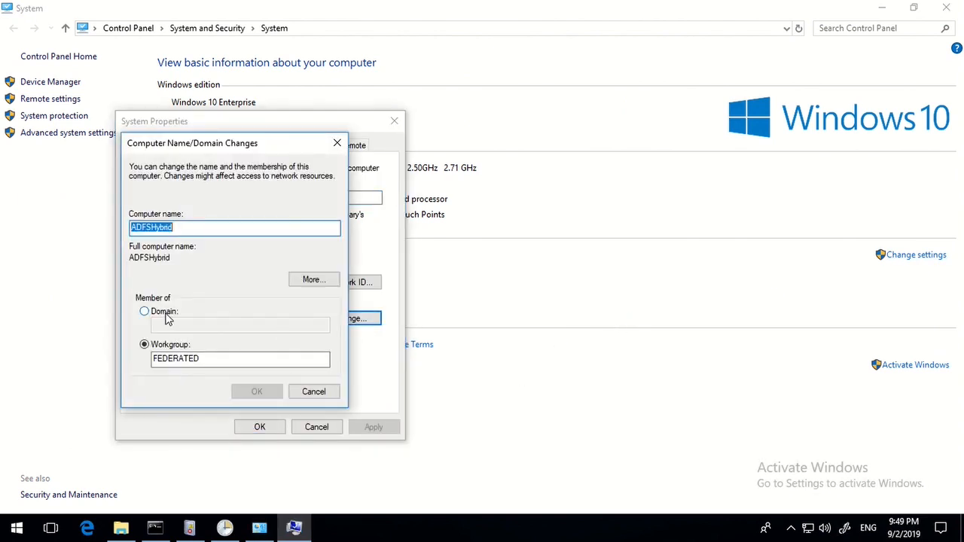
left_click(144, 311)
left_click(165, 325)
type("conceptswork")
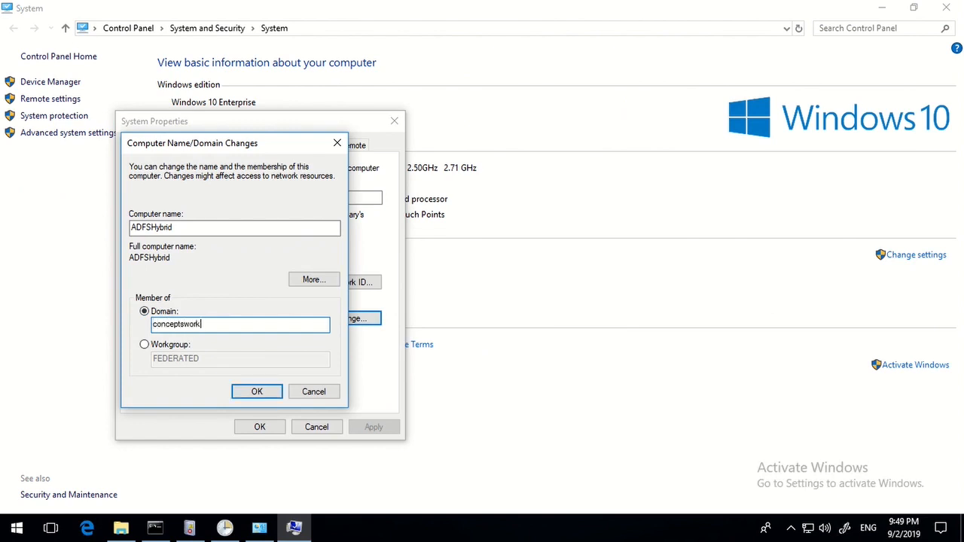
type(".com")
key("Return")
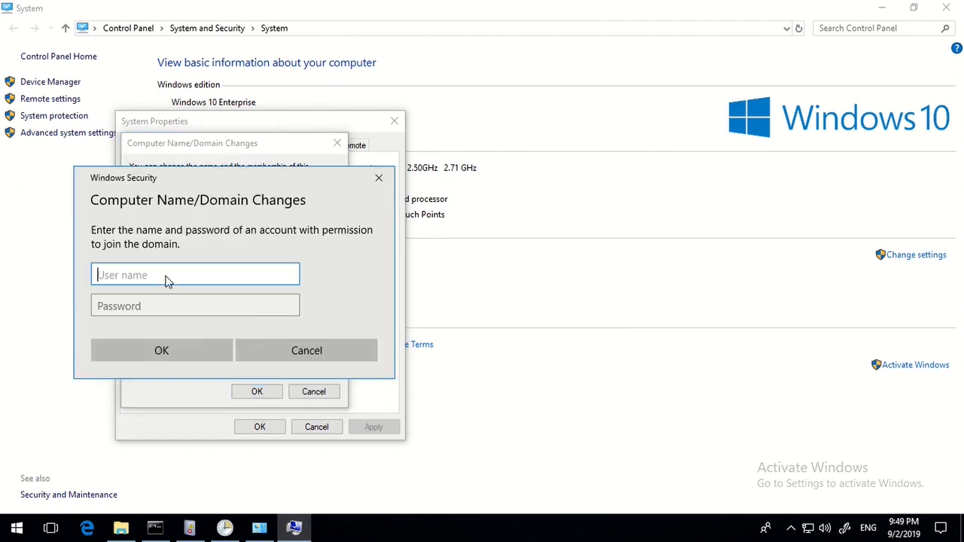
Enter the domain admin username and password to authorize the join.
type("enter")
key("Tab")
type("P")
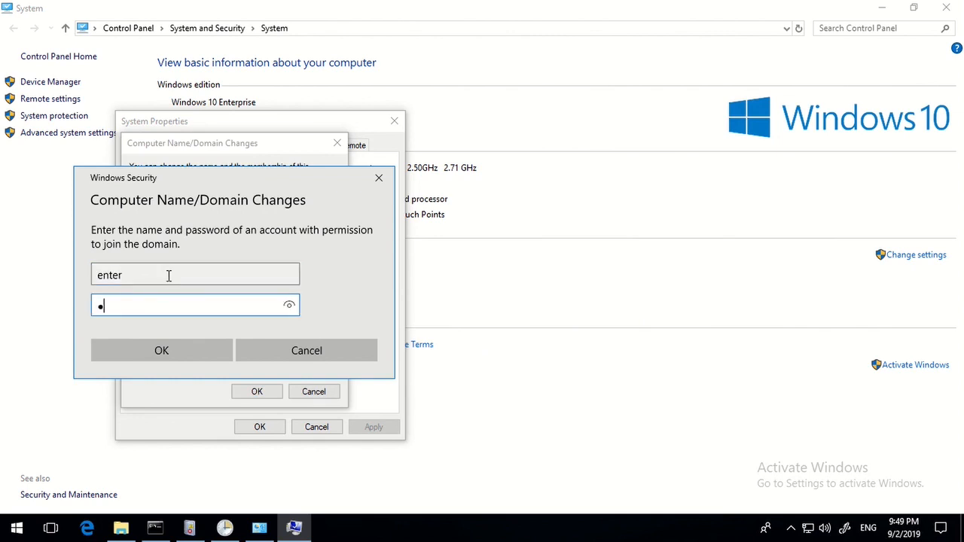
type("@ssw0rd")
key("Return")
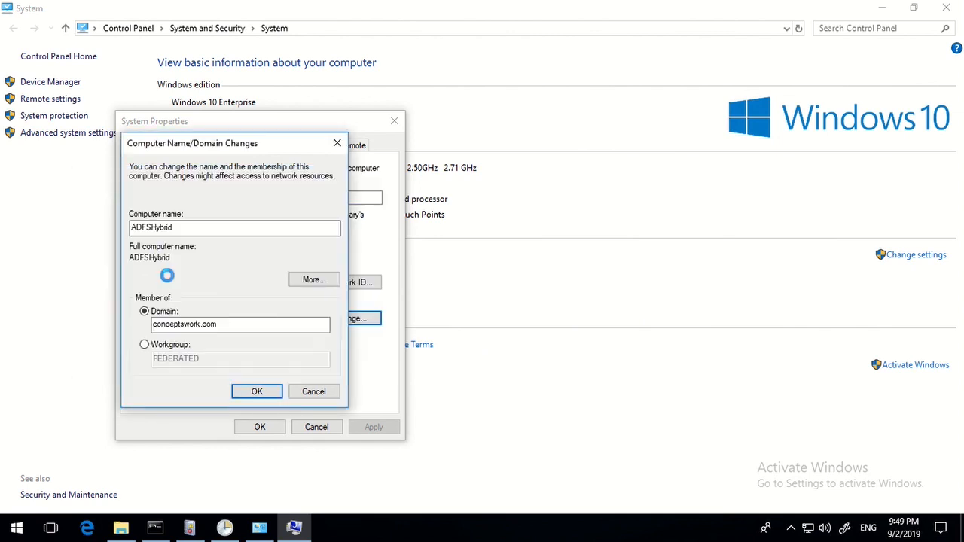
left_click(225, 527)
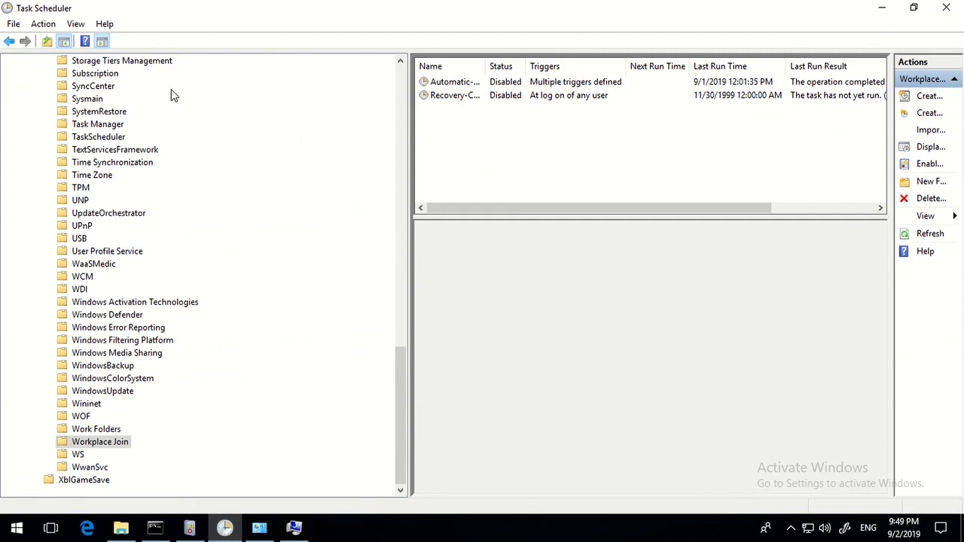
Refresh the Workplace Join tasks and view the running Automatic-Device-Join task.
left_click(459, 157)
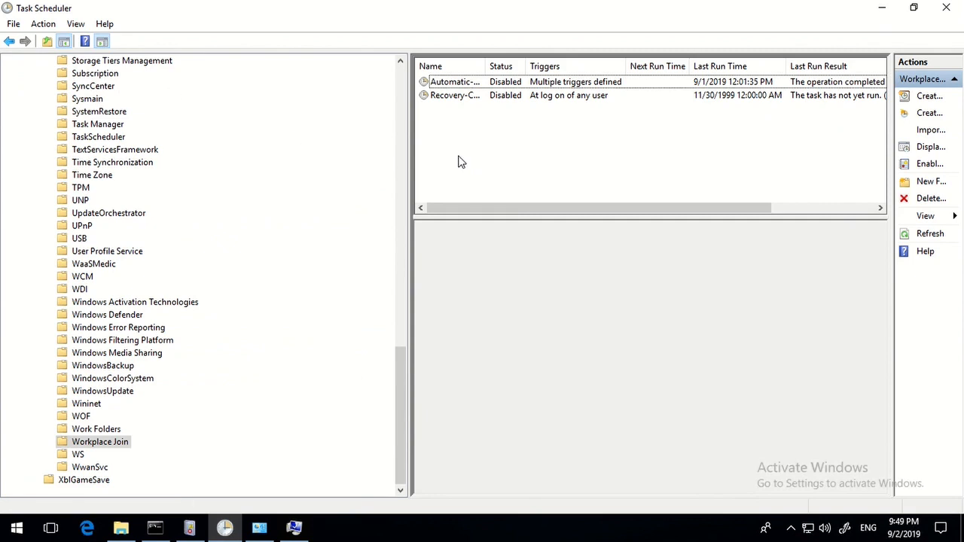
right_click(499, 175)
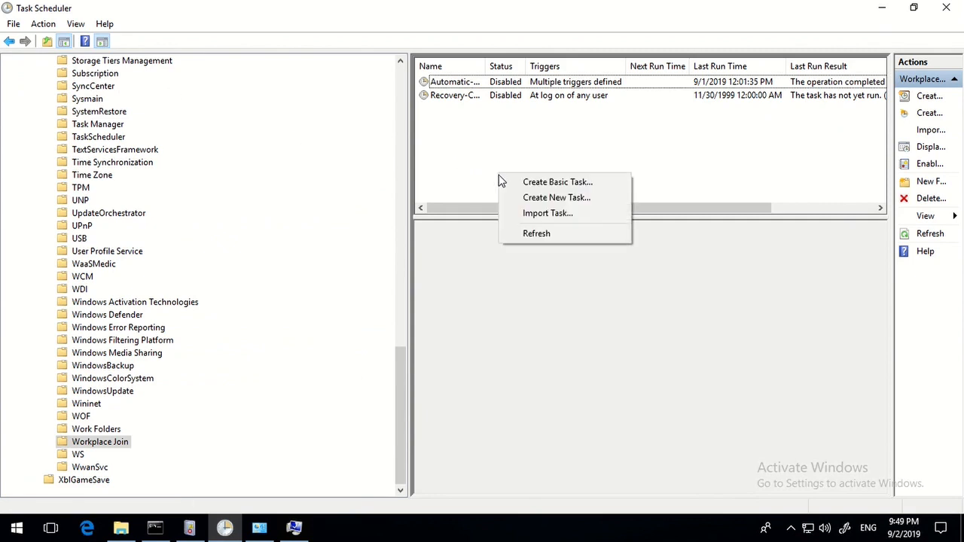
left_click(759, 132)
left_click(921, 235)
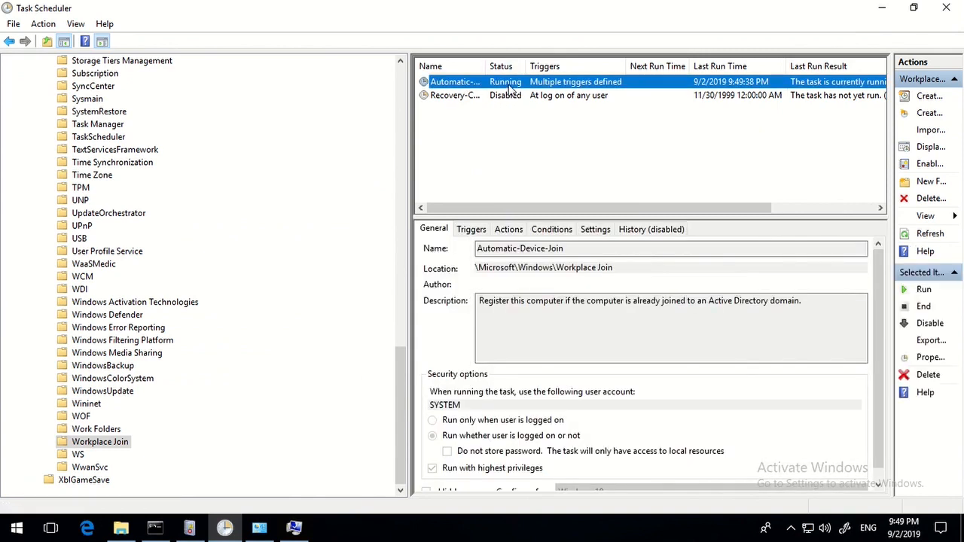
Acknowledge the welcome to conceptswork.com and restart-required messages and apply the change.
left_click(294, 529)
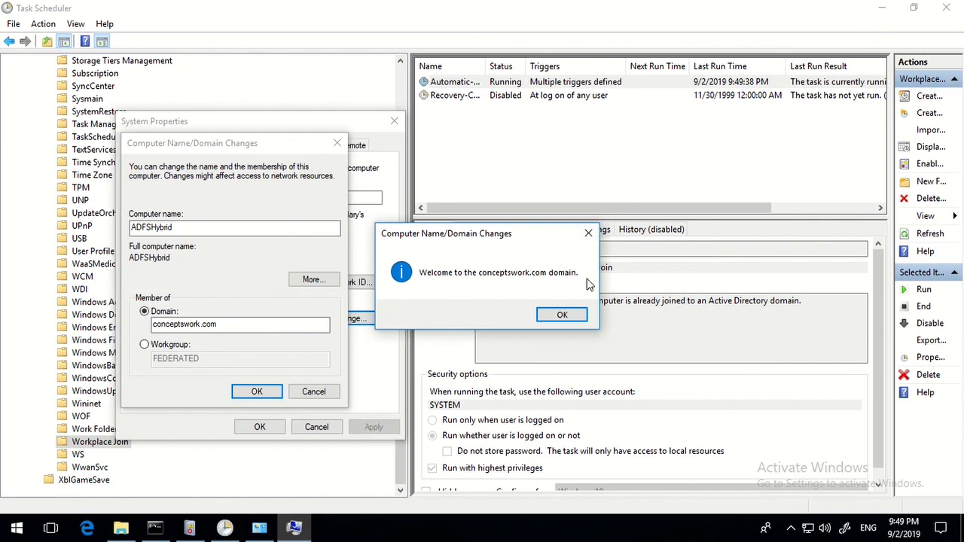
left_click(566, 316)
left_click(255, 393)
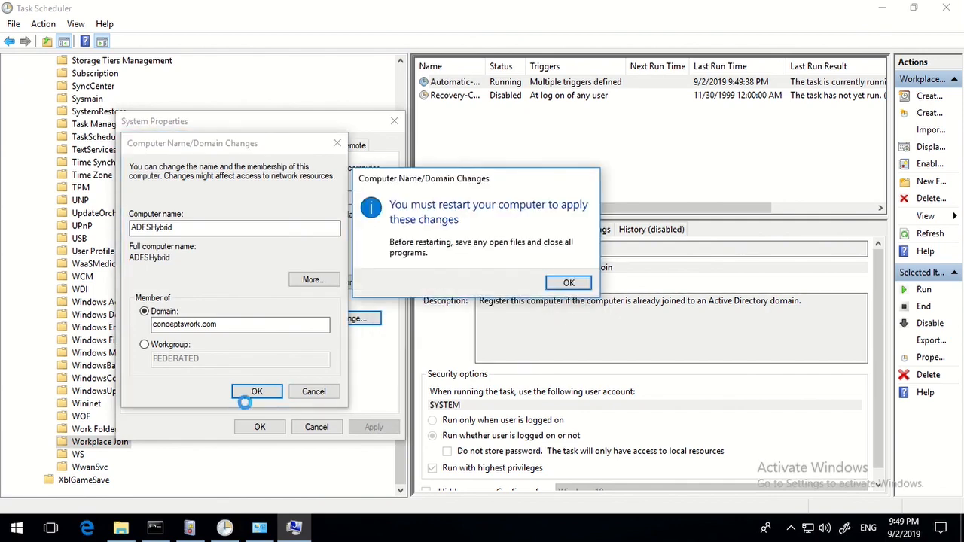
left_click(565, 285)
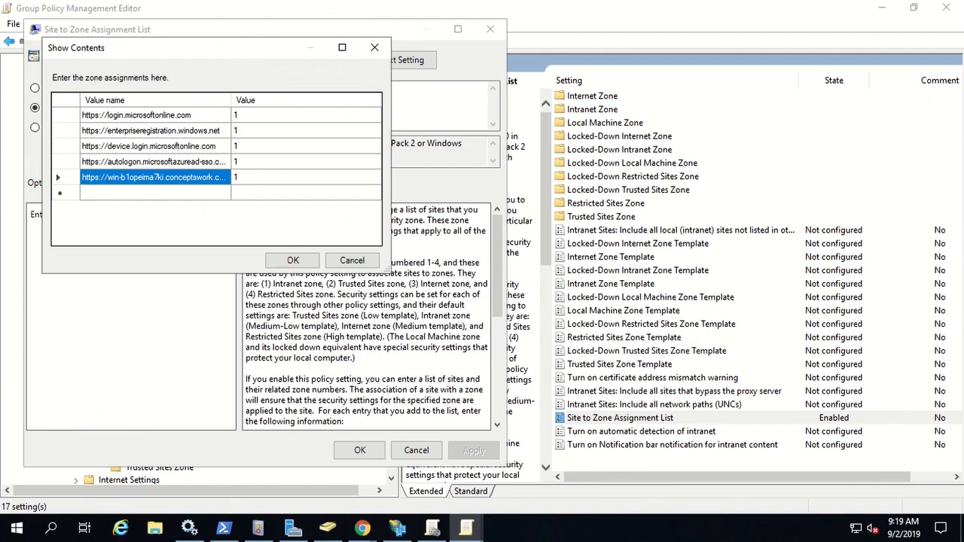
Refresh Computers, open ADFSHYBRID's Attribute Editor, and inspect its userCertificate attribute.
left_click(327, 527)
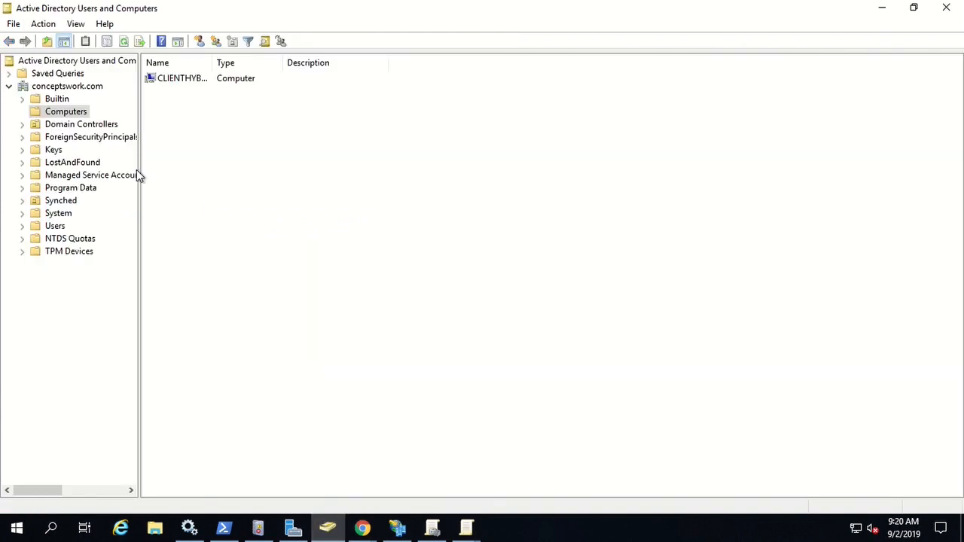
left_click(124, 41)
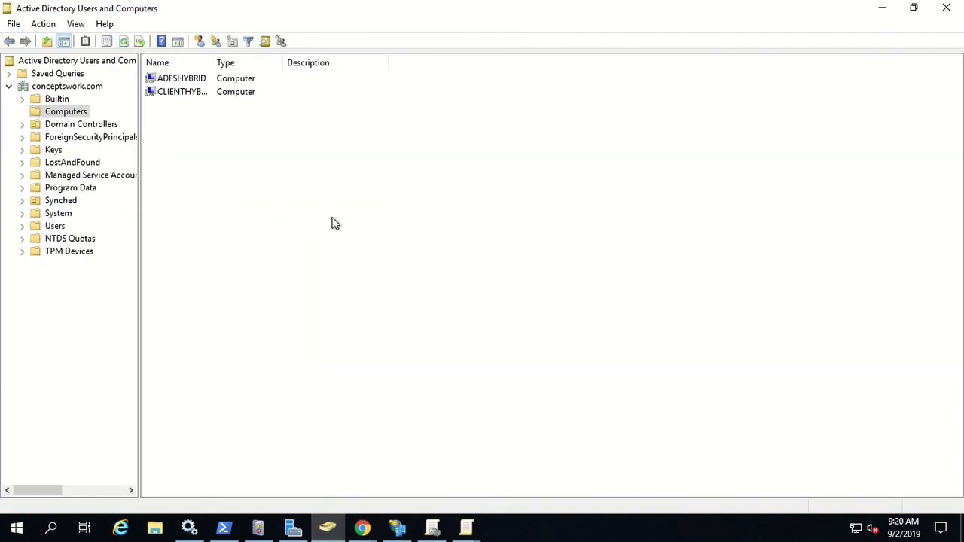
double_click(186, 79)
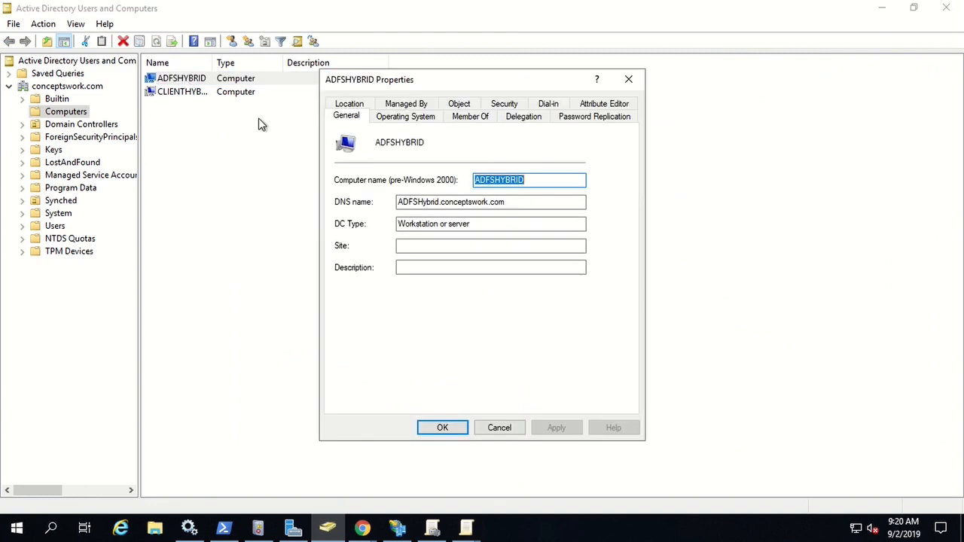
left_click(599, 104)
left_click(424, 217)
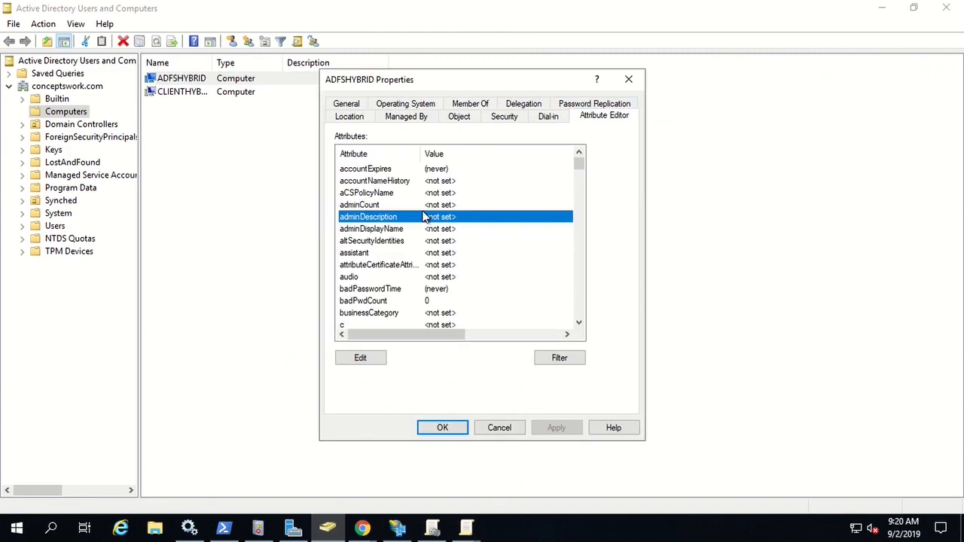
type("user")
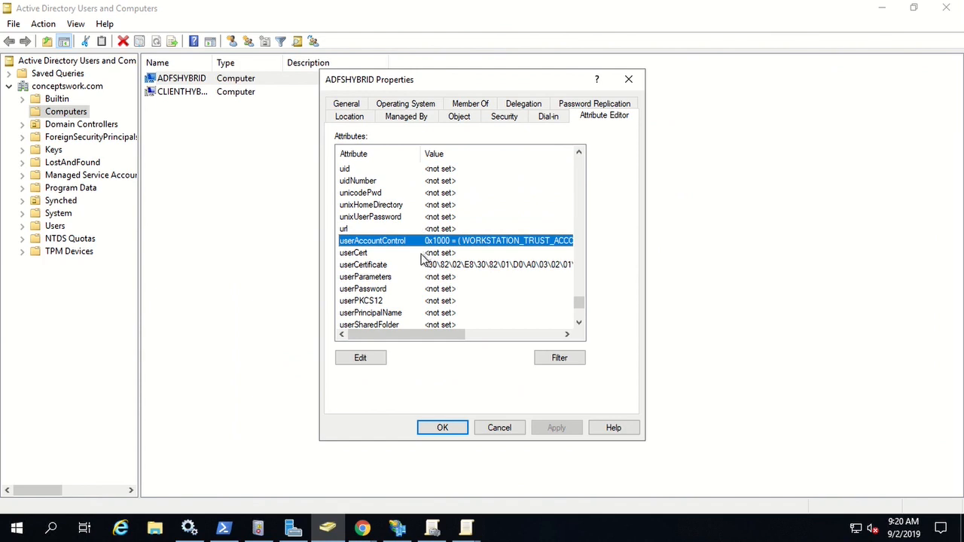
left_click(420, 267)
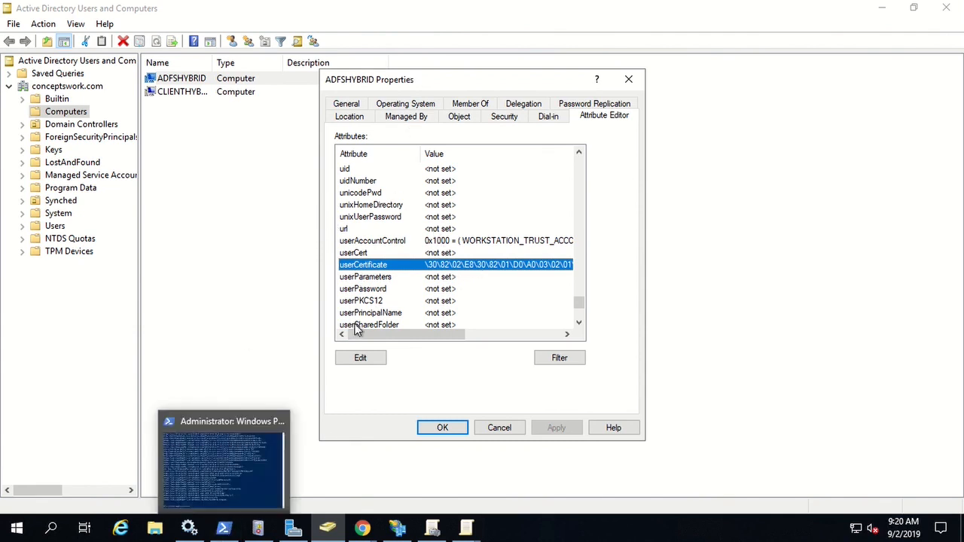
Clear the PowerShell console and run Start-ADSyncSyncCycle.
left_click(224, 527)
left_click(360, 362)
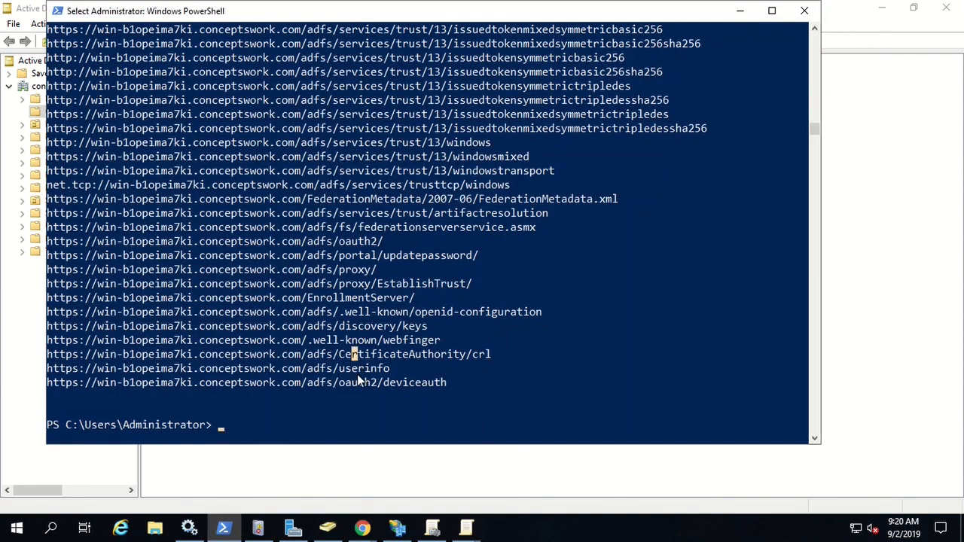
type("cls")
key("Return")
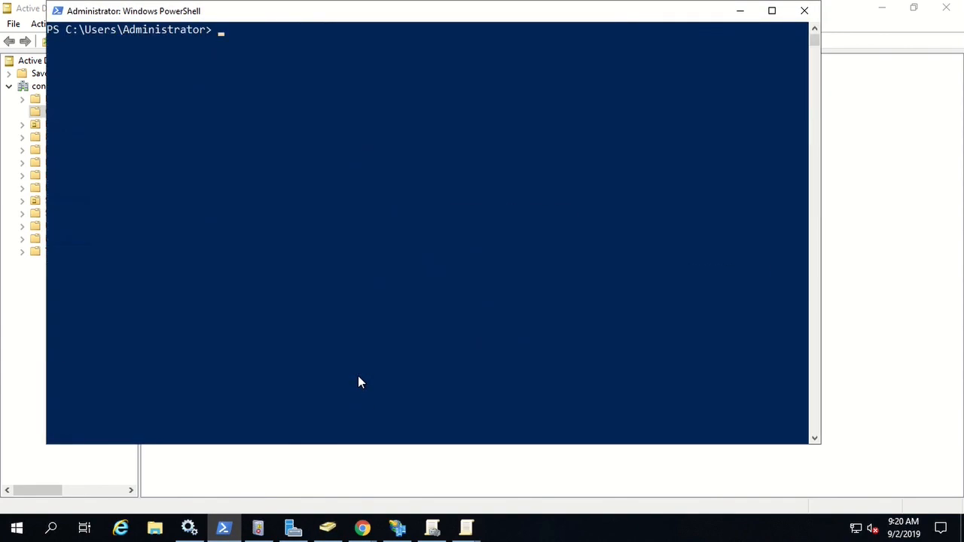
type("start")
type("-s")
type("adsy")
key("Tab")
key("Tab")
key("Tab")
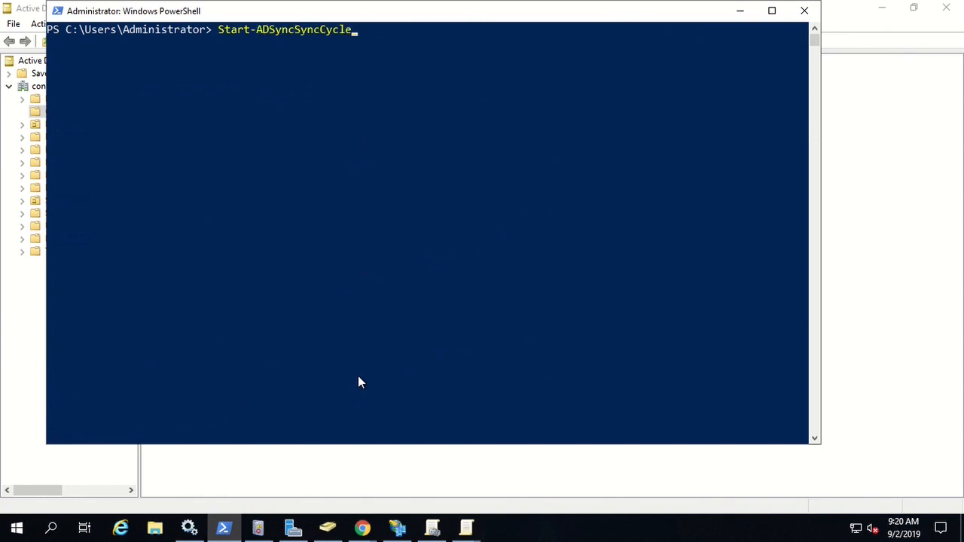
Launch Azure AD Connect's Synchronization Service from the Start menu.
left_click(13, 526)
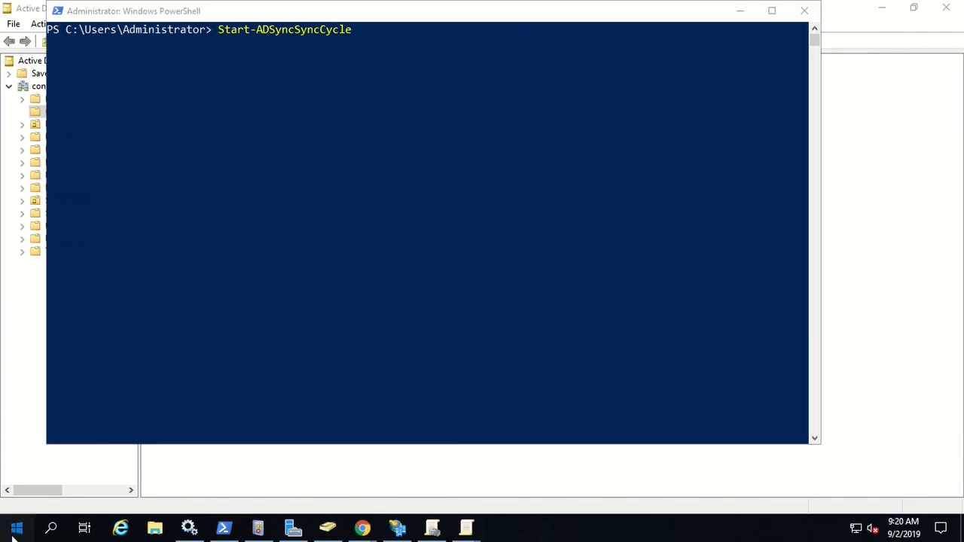
scroll(131, 356, "down", 5)
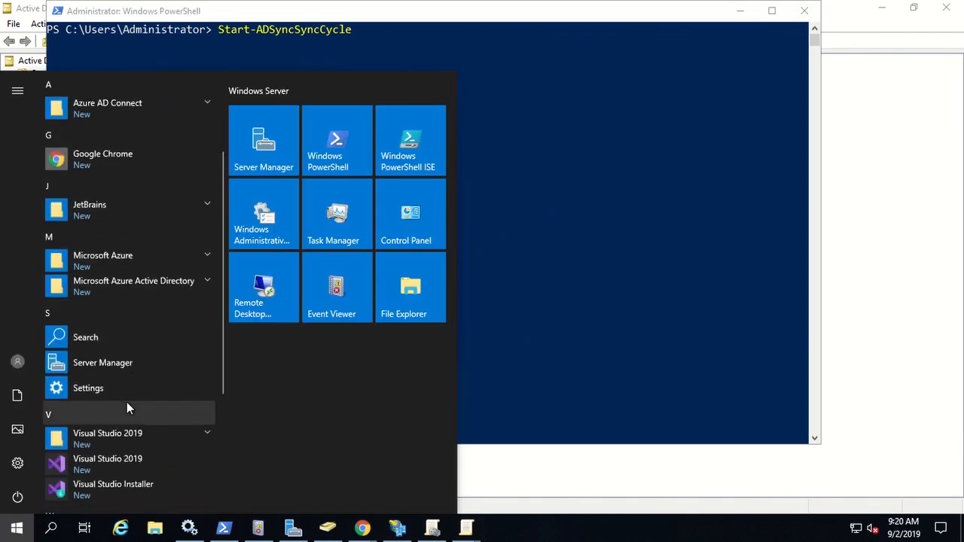
scroll(159, 370, "down", 1)
scroll(163, 372, "up", 4)
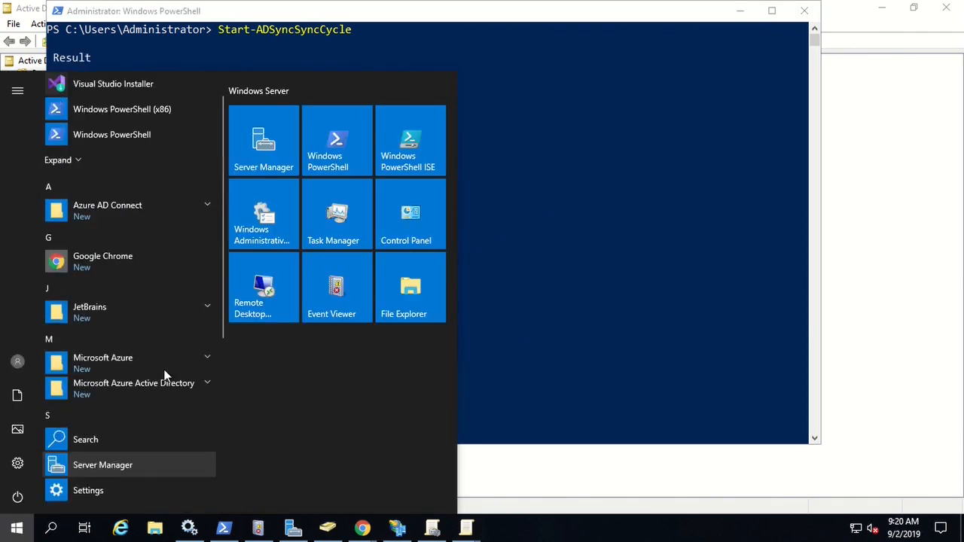
left_click(119, 248)
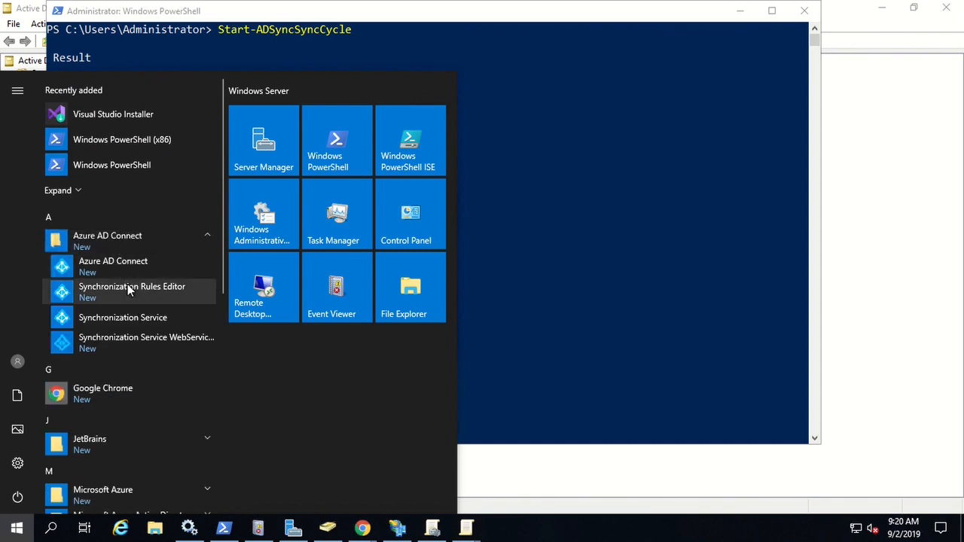
left_click(131, 320)
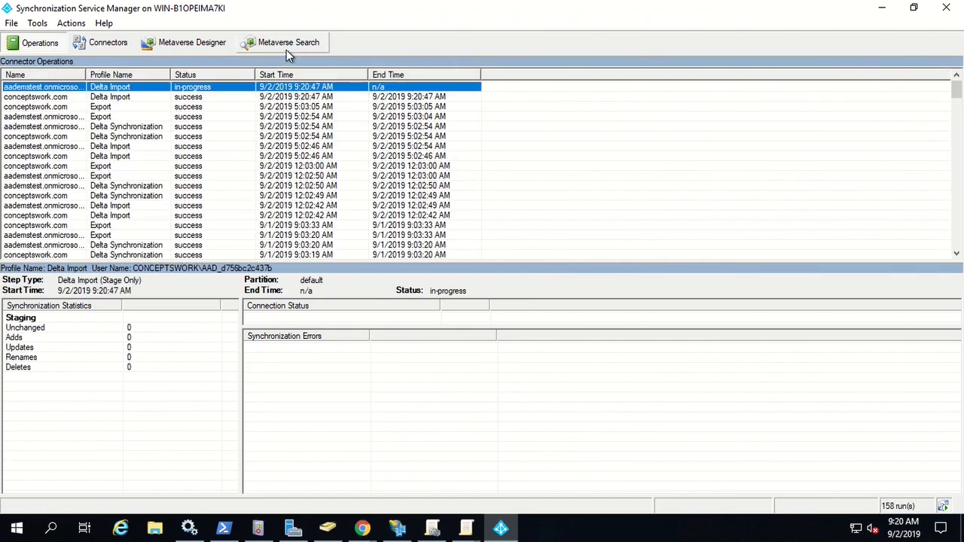
Search the metaverse and review the delta synchronization and export run results.
left_click(287, 46)
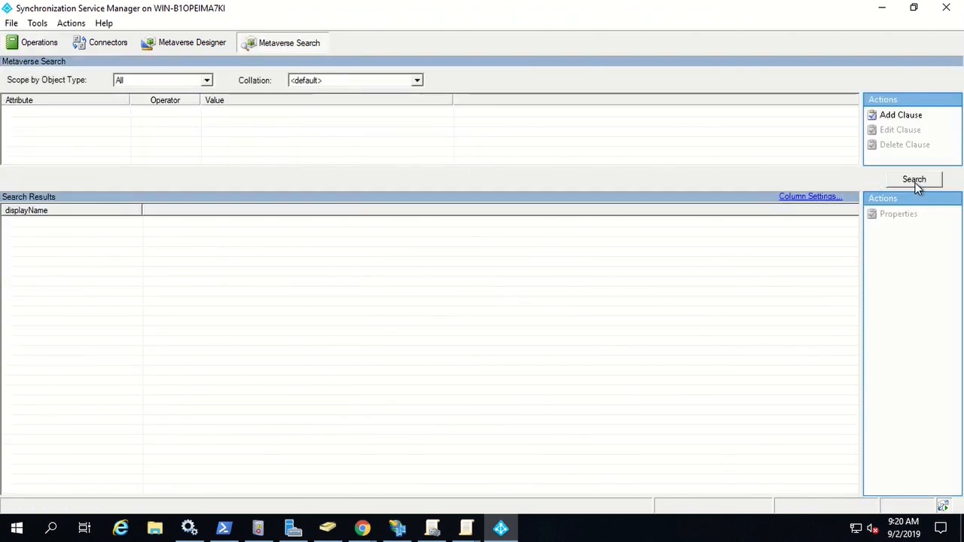
left_click(915, 182)
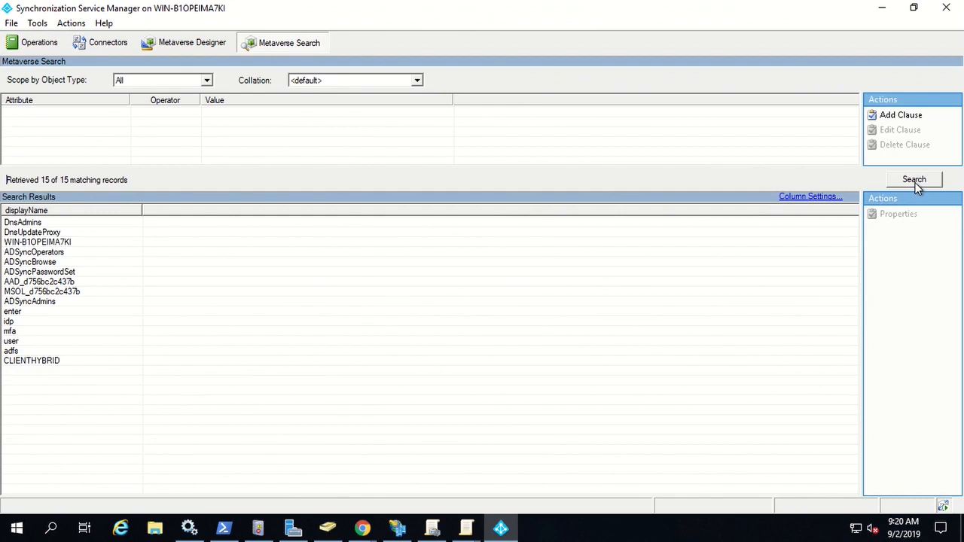
left_click(329, 530)
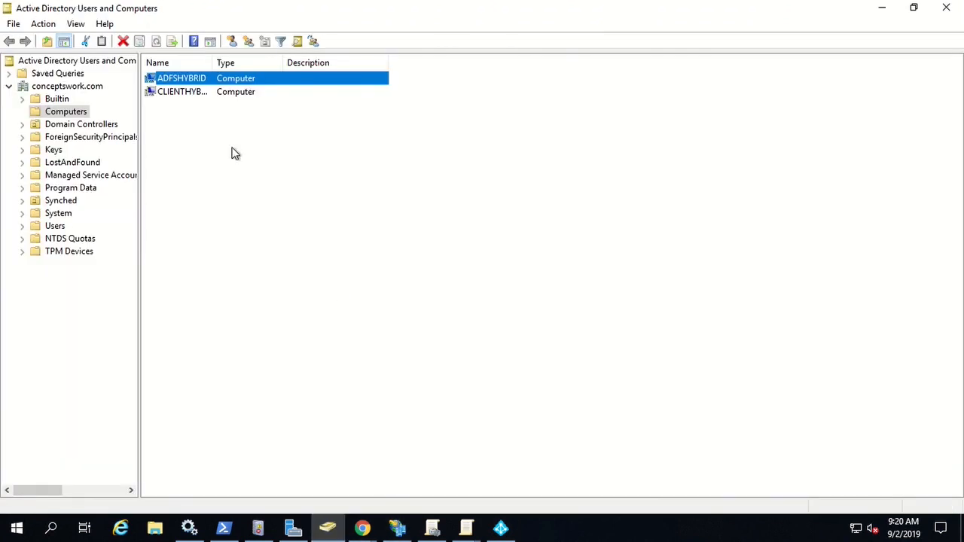
left_click(503, 530)
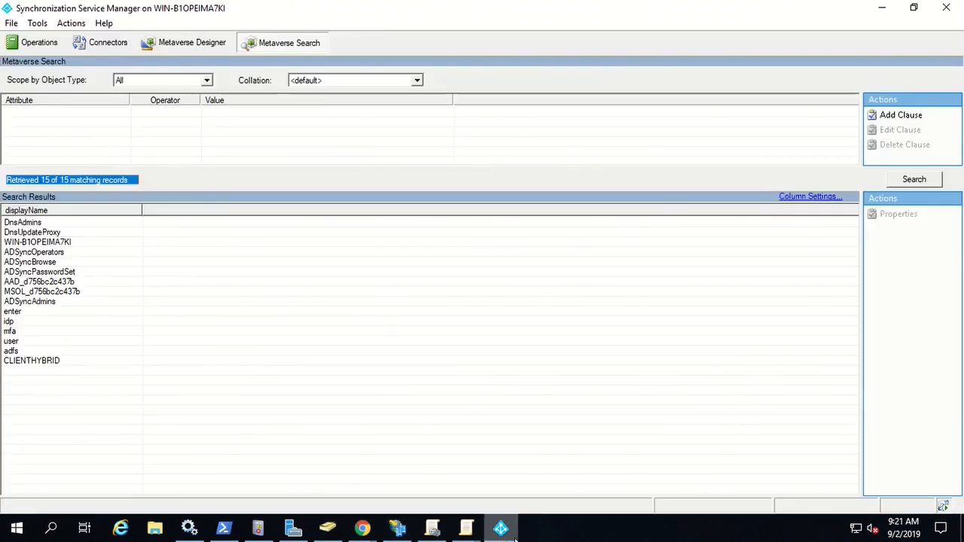
left_click(34, 43)
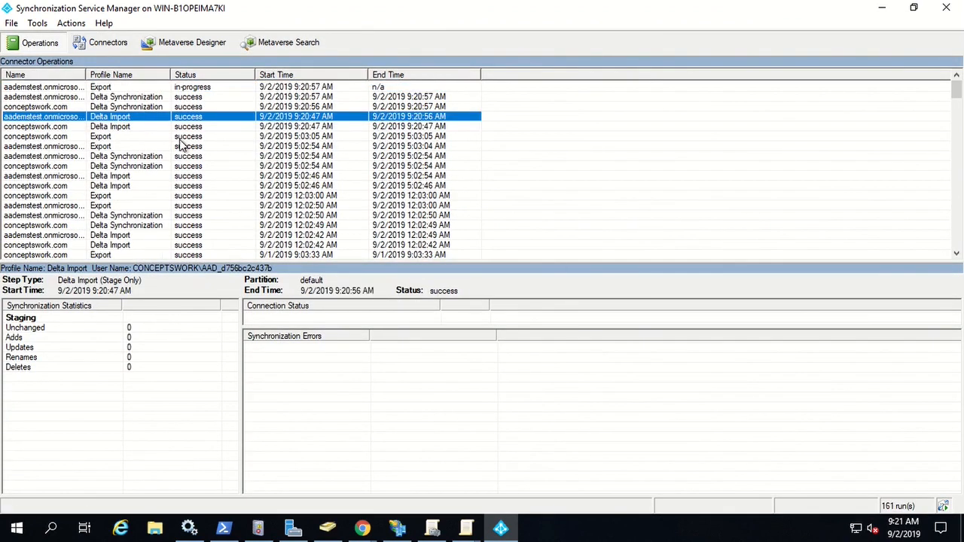
left_click(110, 107)
left_click(114, 98)
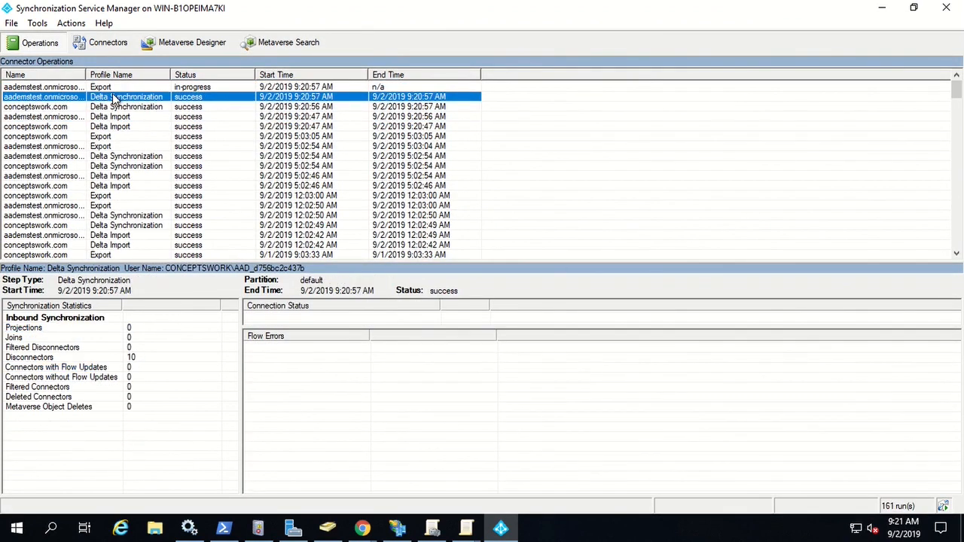
left_click(105, 88)
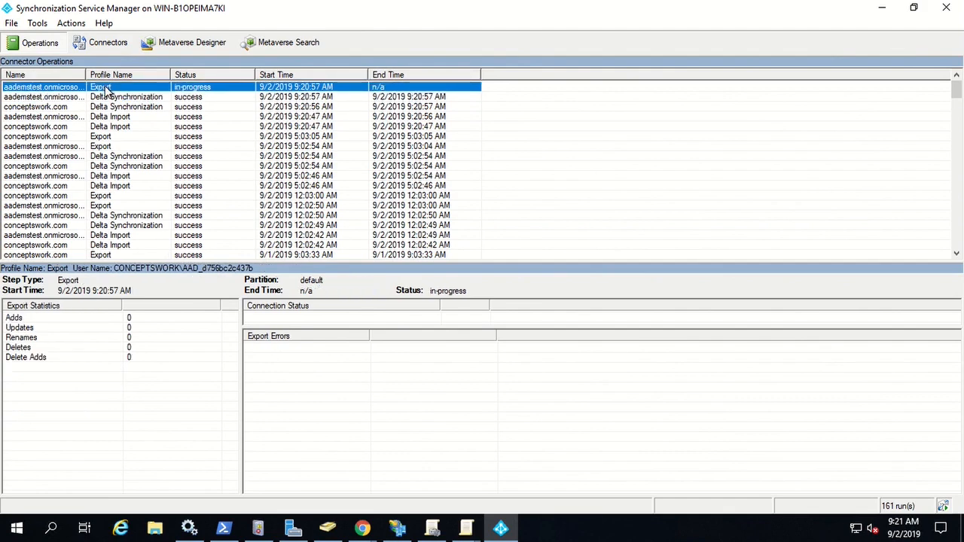
Re-run the metaverse search and show ADFSHYBRID's connector links.
left_click(289, 42)
left_click(916, 180)
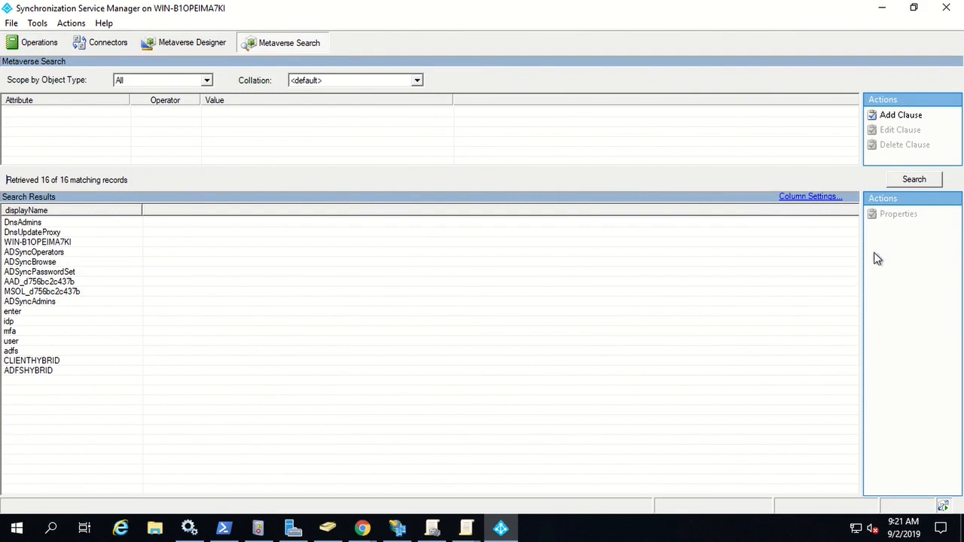
left_click(18, 371)
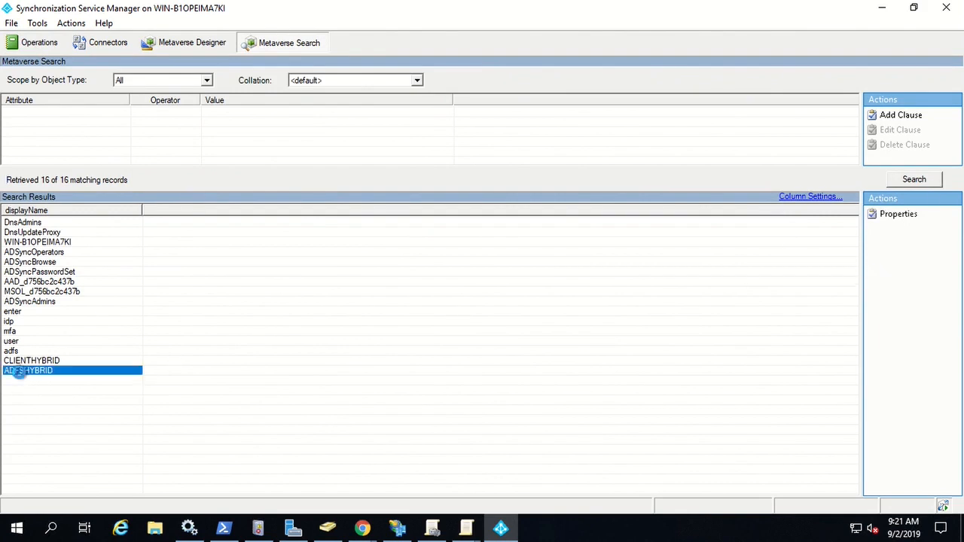
double_click(18, 371)
left_click(302, 143)
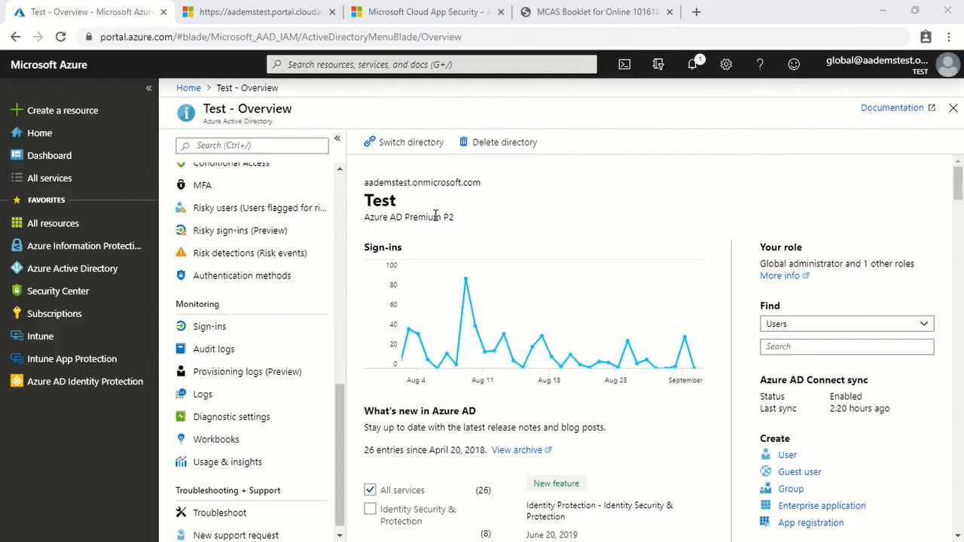
Show the Azure AD All devices list, where ADFSHYBRID is Hybrid Azure AD joined but Pending.
left_click(76, 271)
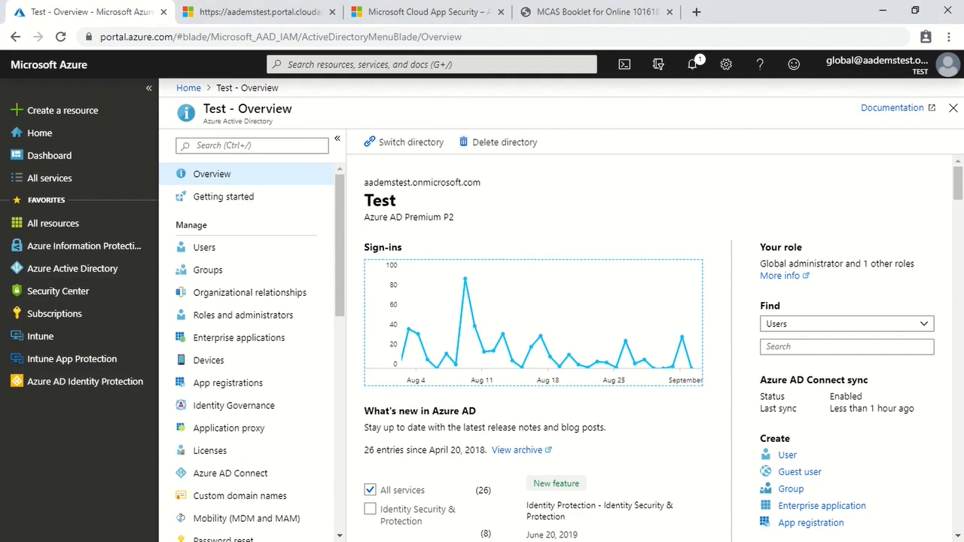
left_click(265, 366)
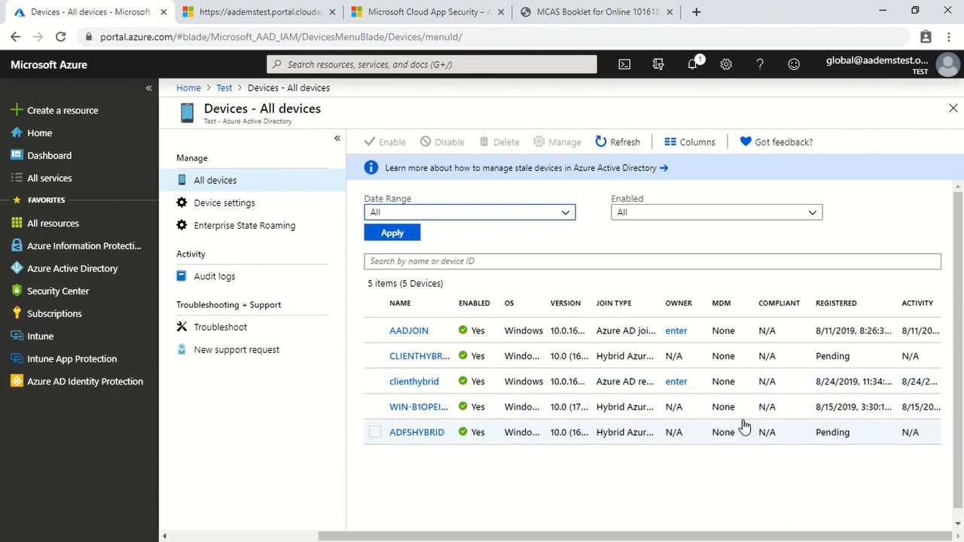
Minimize the Azure portal browser to reveal the Windows 10 client desktop.
left_click(878, 12)
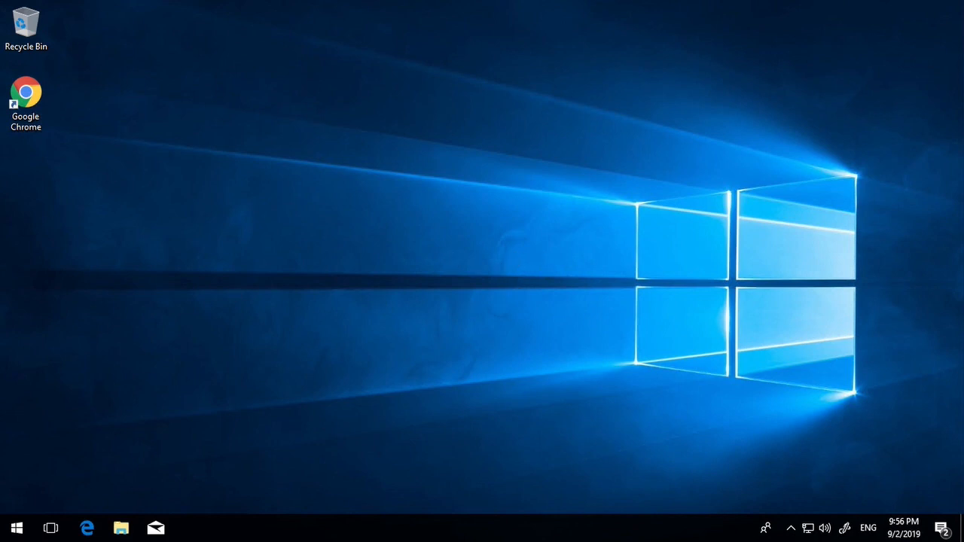
Launch Command Prompt via Win+R cmd and run dsregcmd /status.
key("super+r")
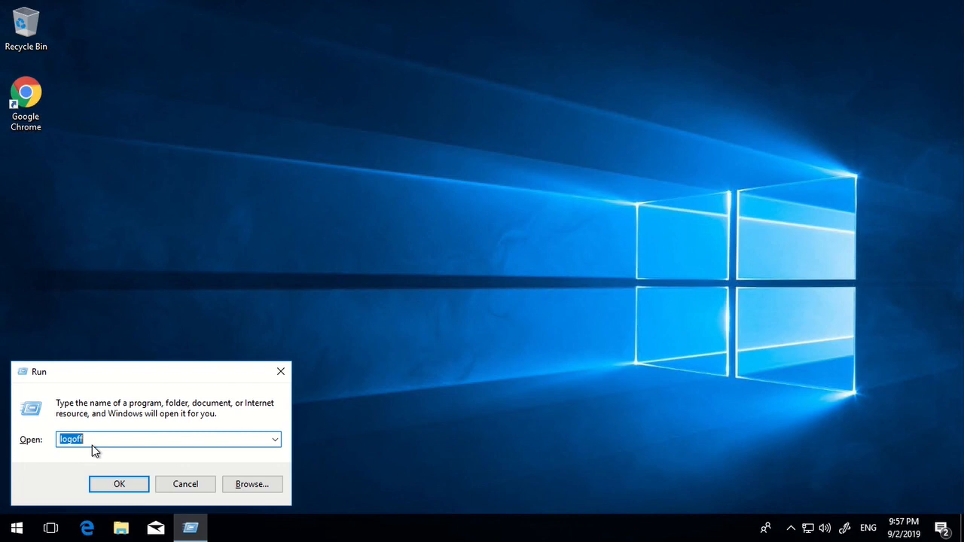
type("cmd")
key("Return")
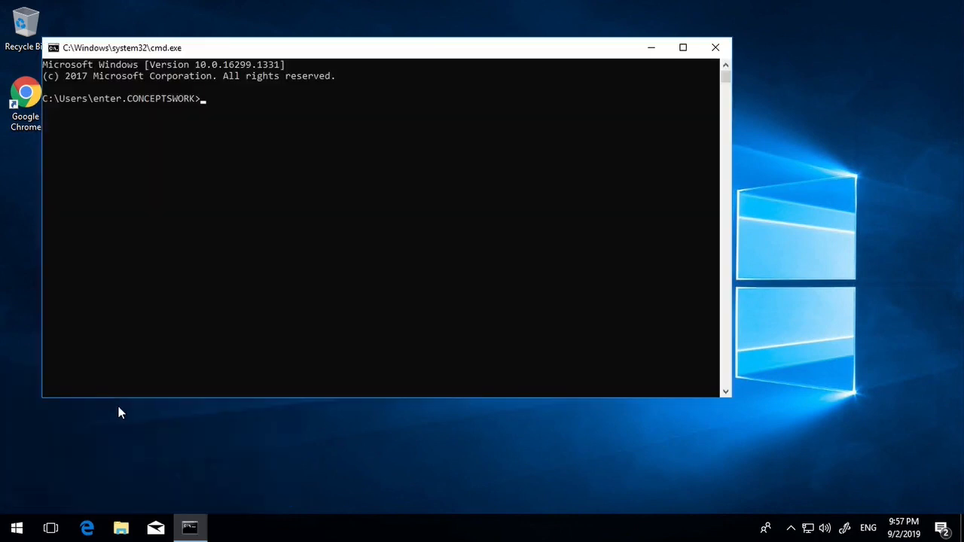
left_click(288, 301)
type("dsregcmd /status")
key("Return")
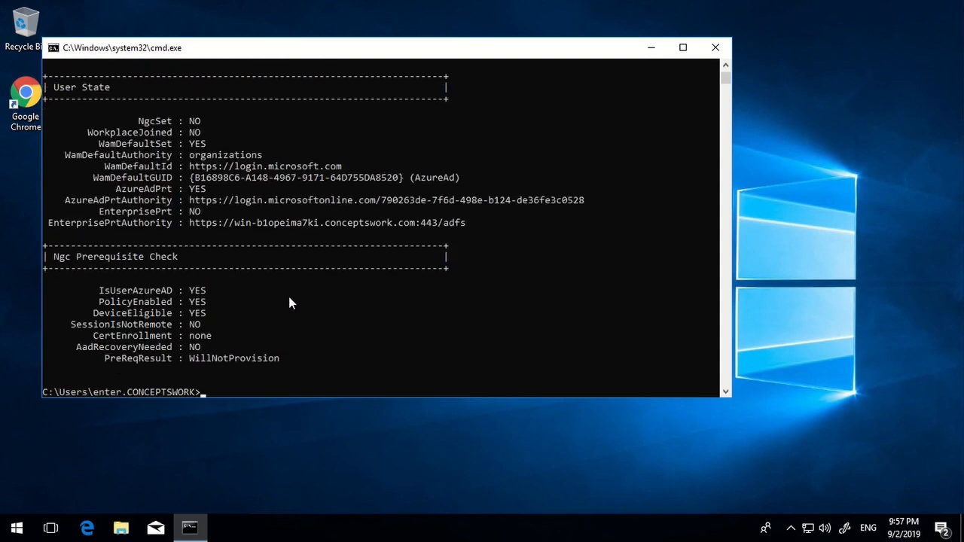
Highlight the AzureAdJoined : YES and DomainJoined : YES lines in the status output.
left_click(440, 267)
scroll(194, 276, "up", 3)
scroll(120, 294, "down", 1)
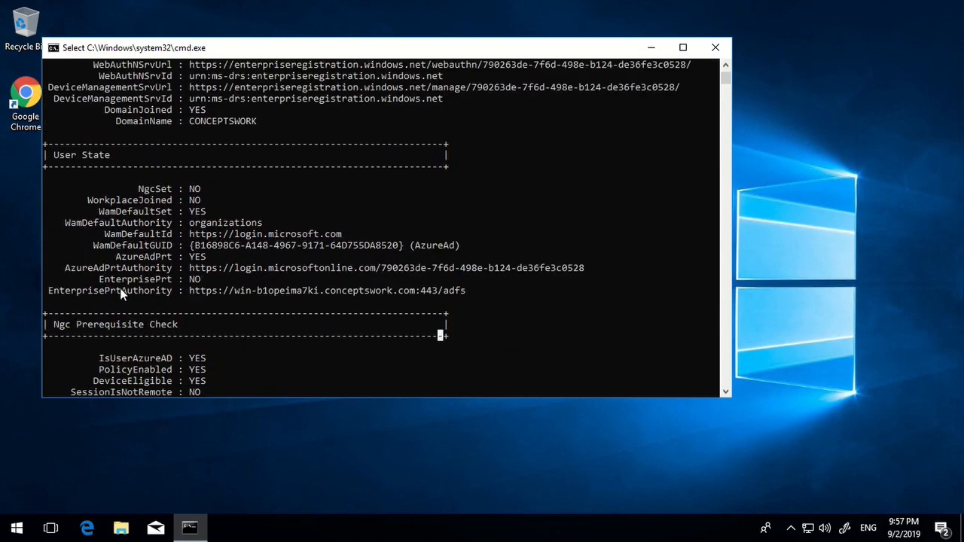
left_click_drag(89, 257, 238, 257)
left_click(555, 267)
scroll(556, 264, "up", 9)
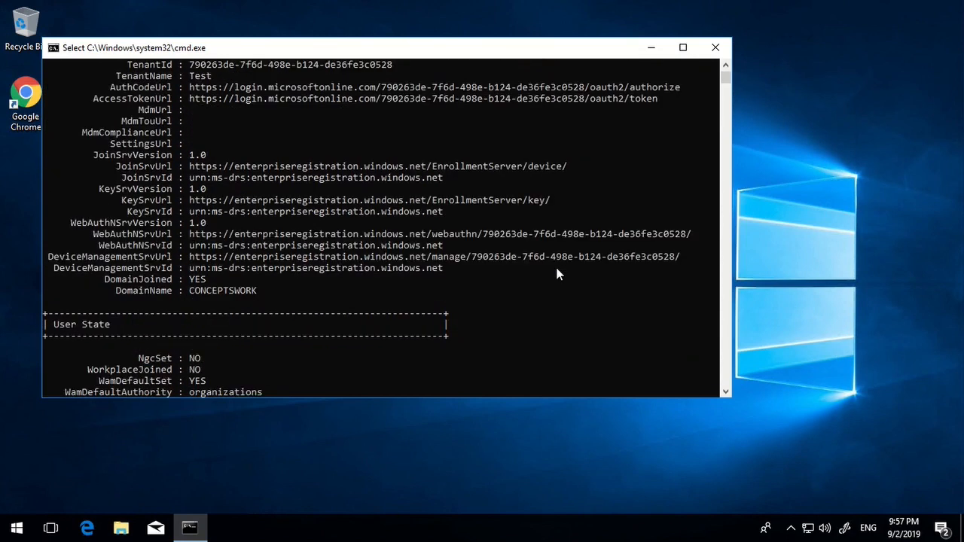
left_click_drag(95, 99, 398, 251)
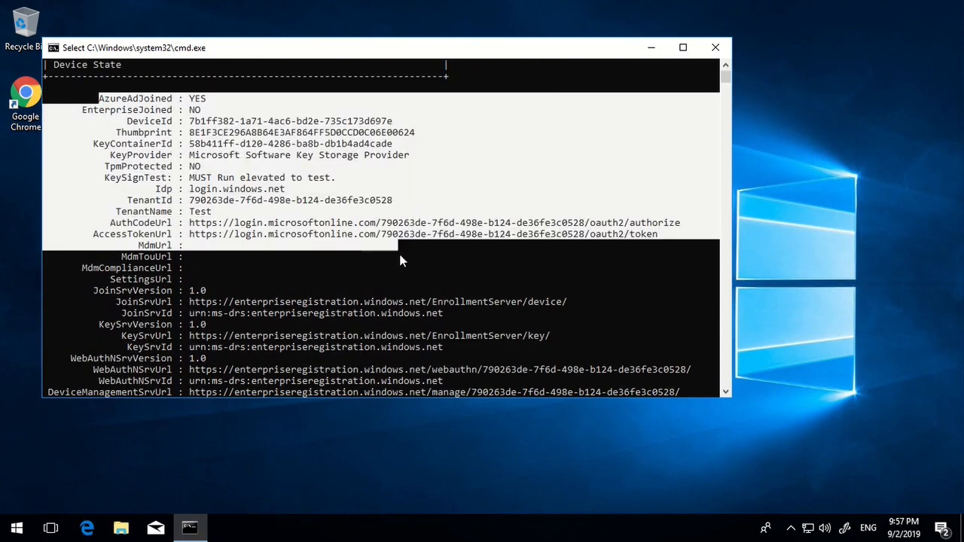
left_click_drag(78, 101, 258, 112)
scroll(383, 160, "down", 2)
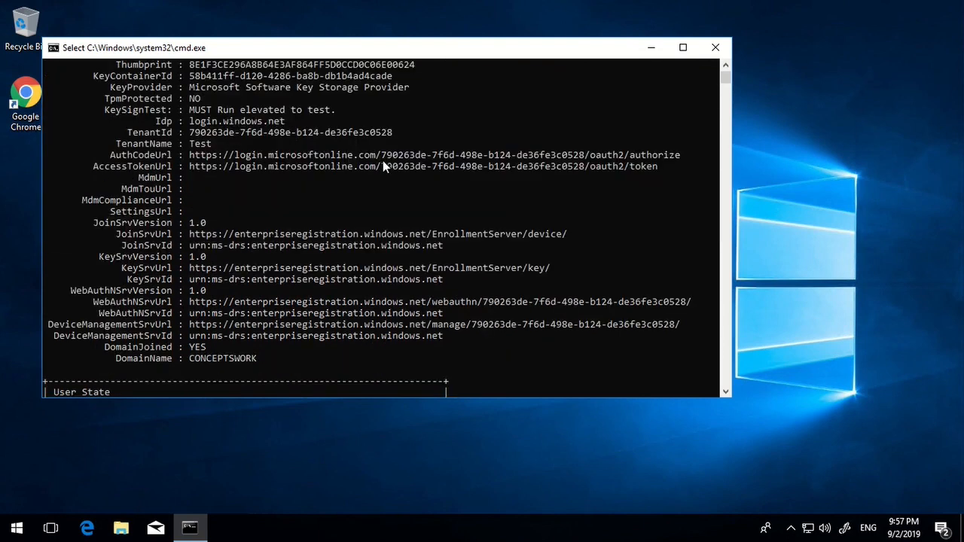
left_click_drag(104, 346, 338, 359)
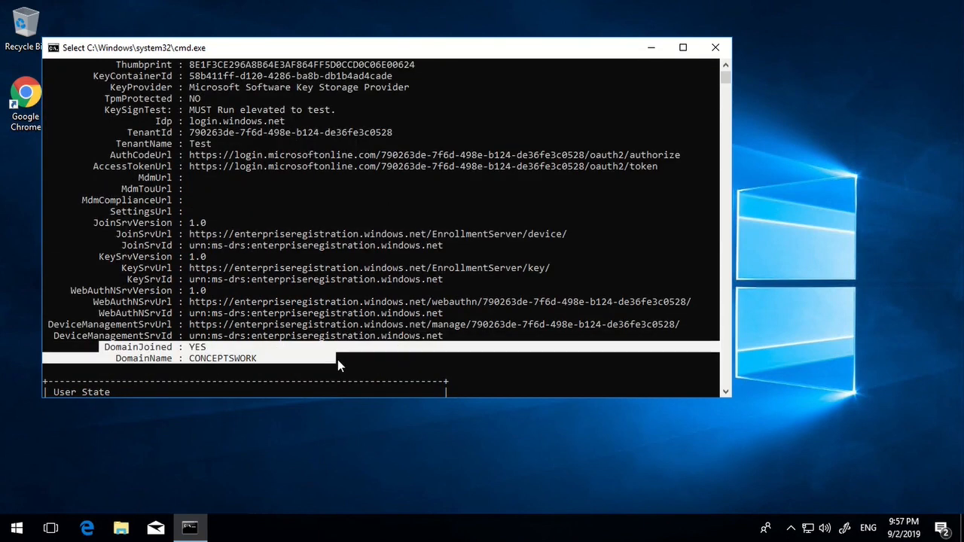
left_click(411, 280)
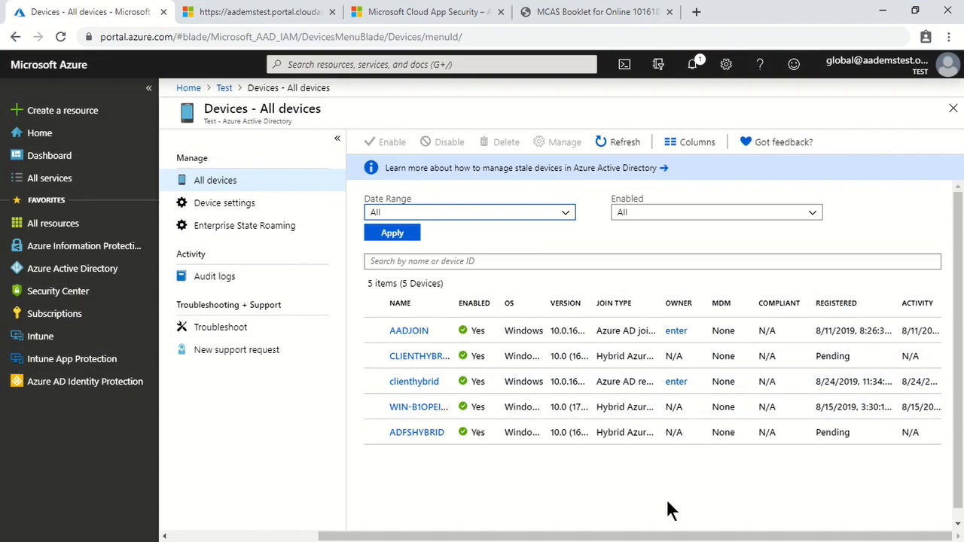
Reload Devices, select the now-registered ADFSHybrid row, and advance to the Summary slide.
left_click(61, 37)
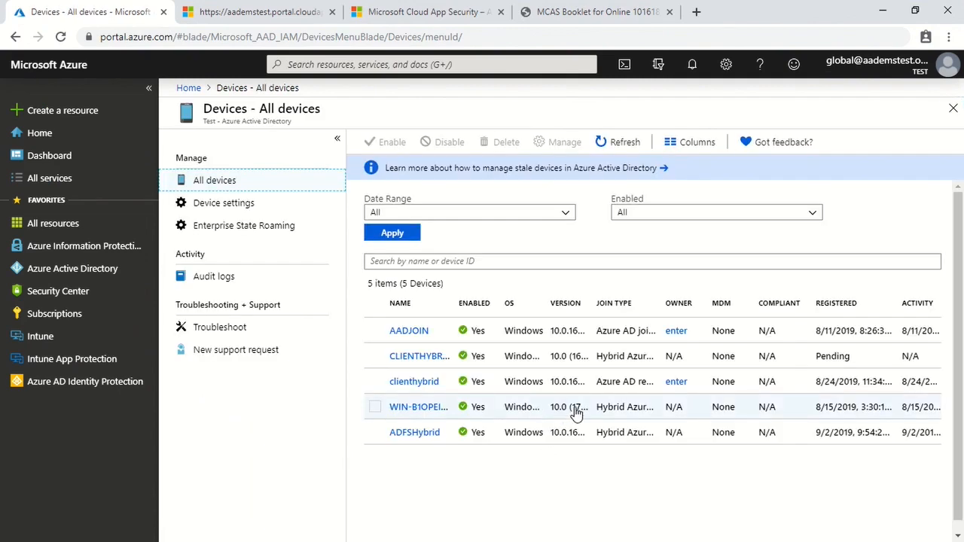
left_click(671, 442)
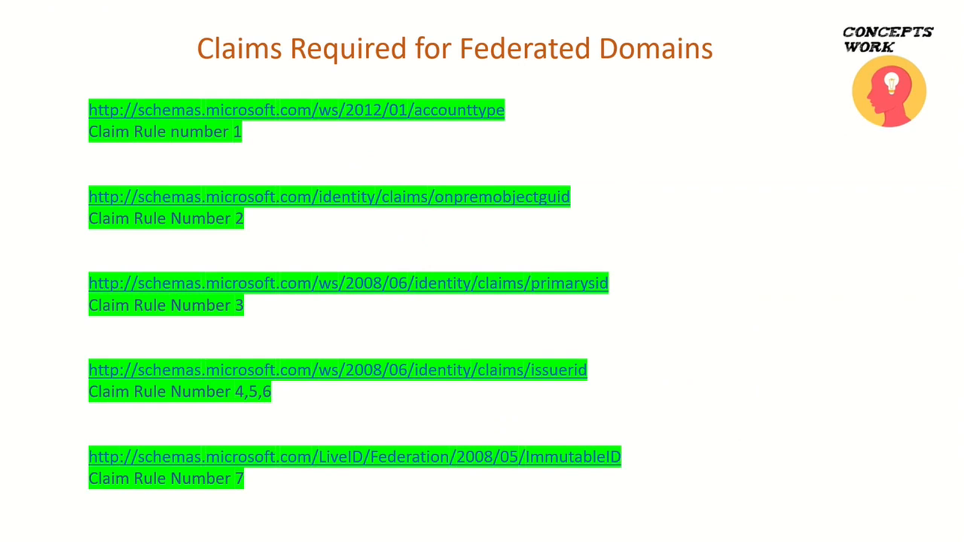
key("Right")
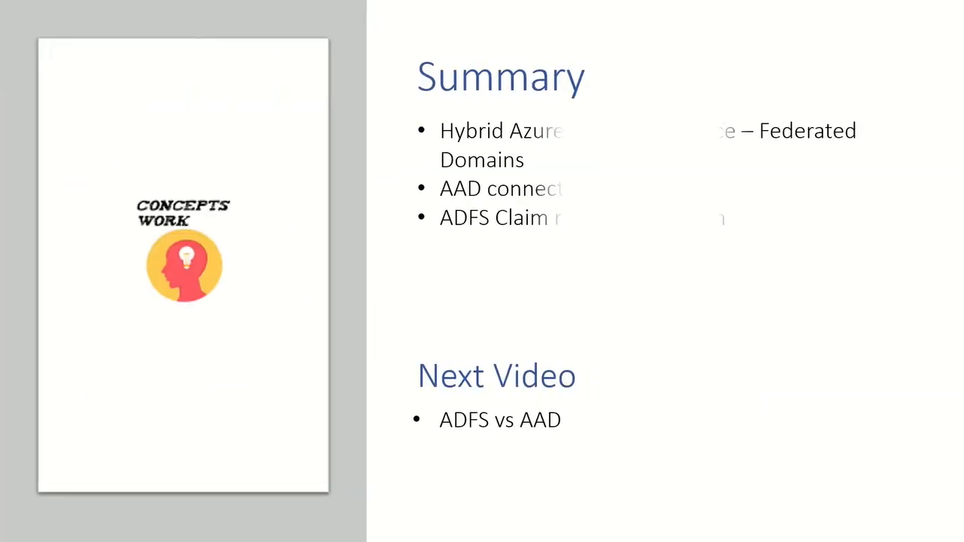